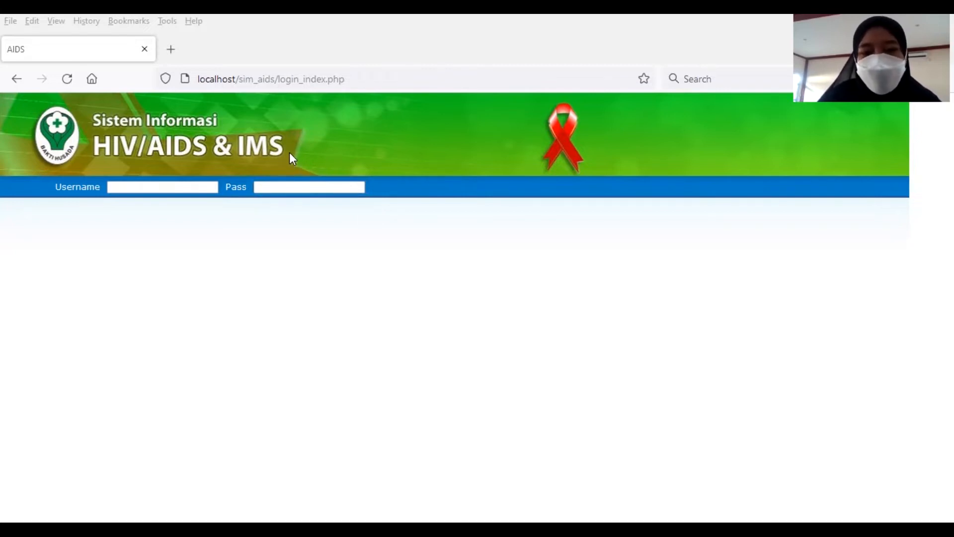
# Step: Log in to SIHA using the browser's saved facility account credentials
pyautogui.click(162, 186)
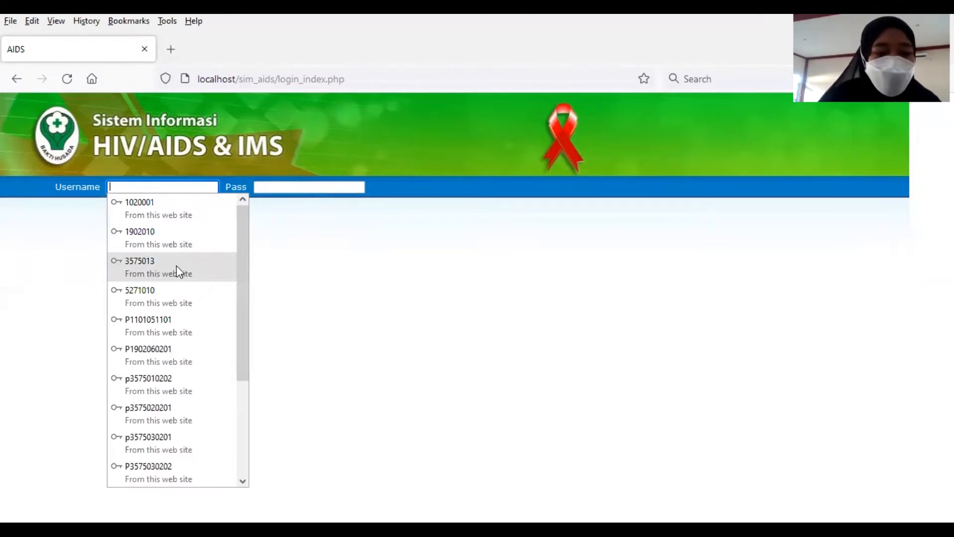
pyautogui.click(178, 271)
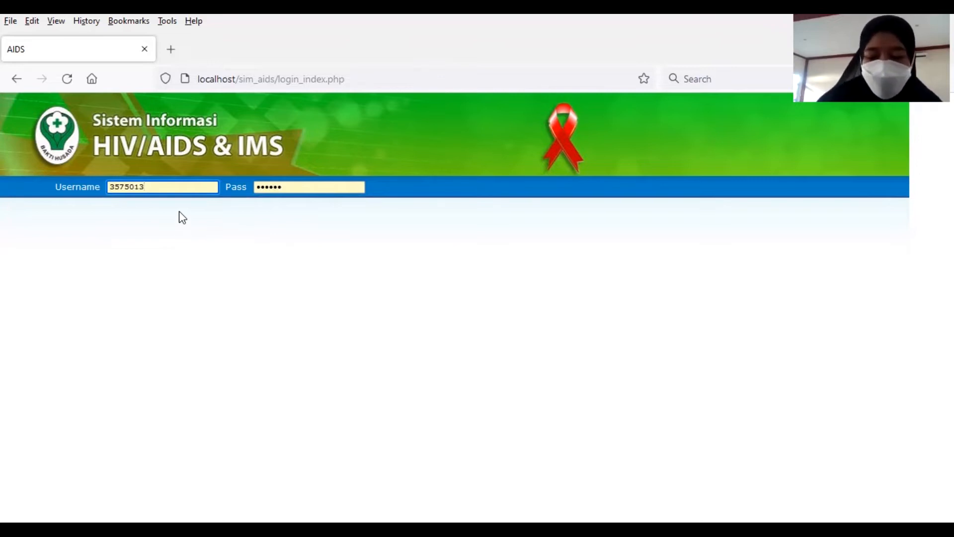
pyautogui.press('Return')
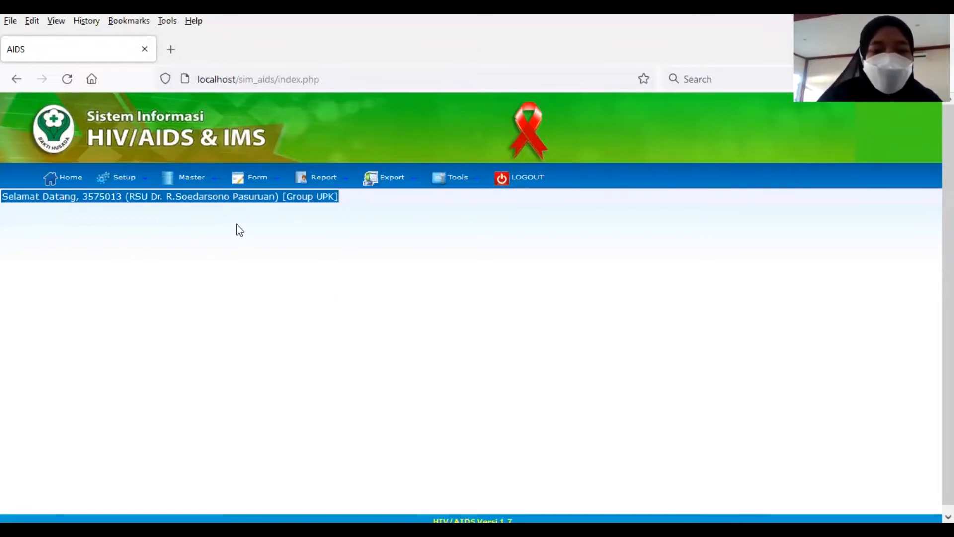
# Step: Open Formulir KT from the Form > Layanan KT menu
pyautogui.moveTo(254, 186)
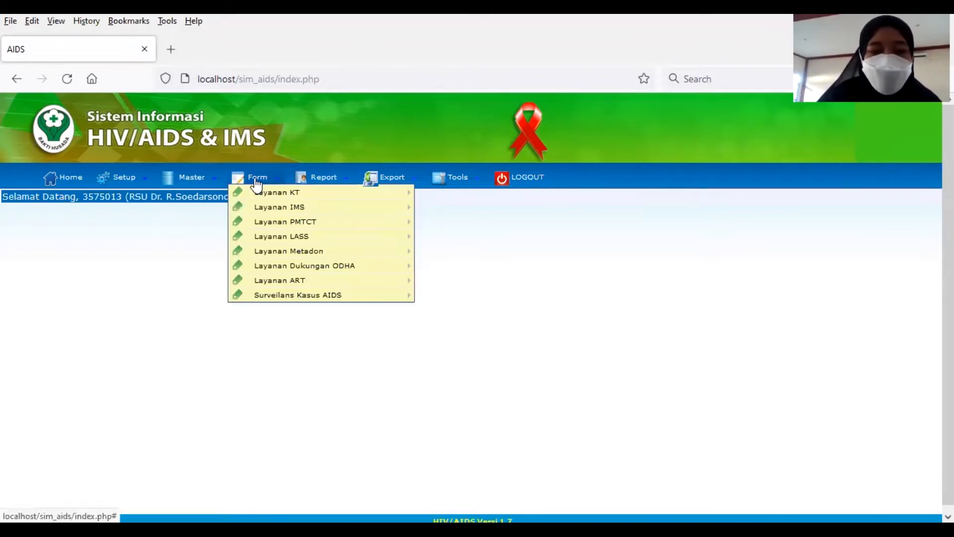
pyautogui.moveTo(297, 198)
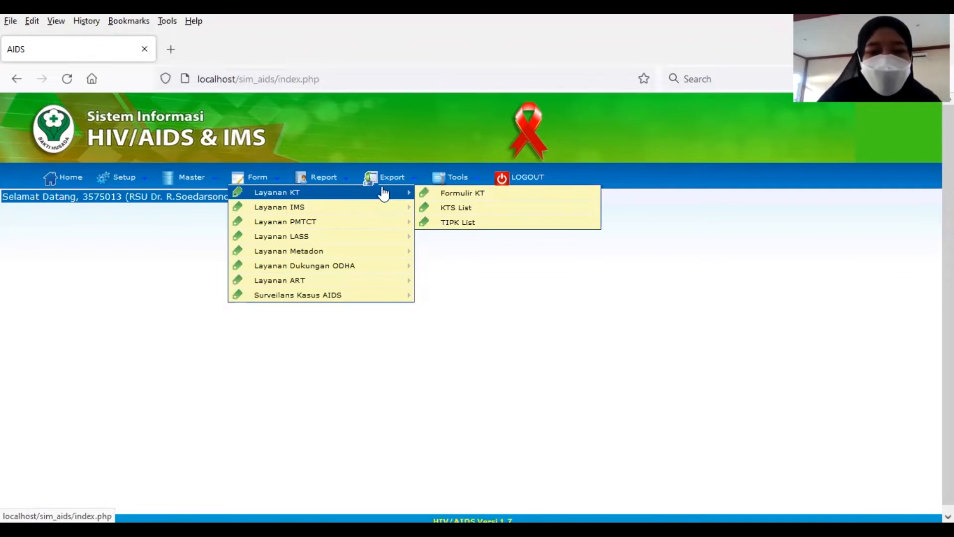
pyautogui.click(444, 197)
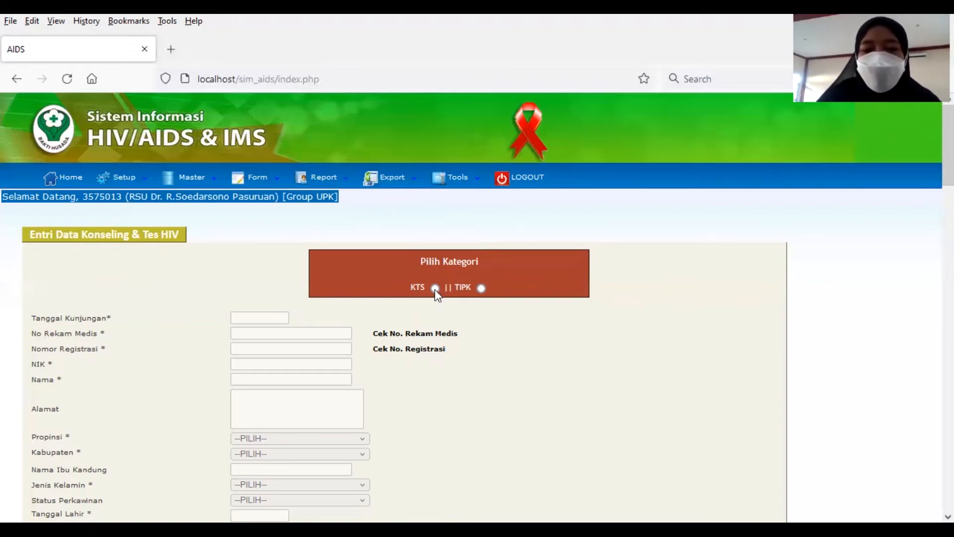
pyautogui.click(435, 289)
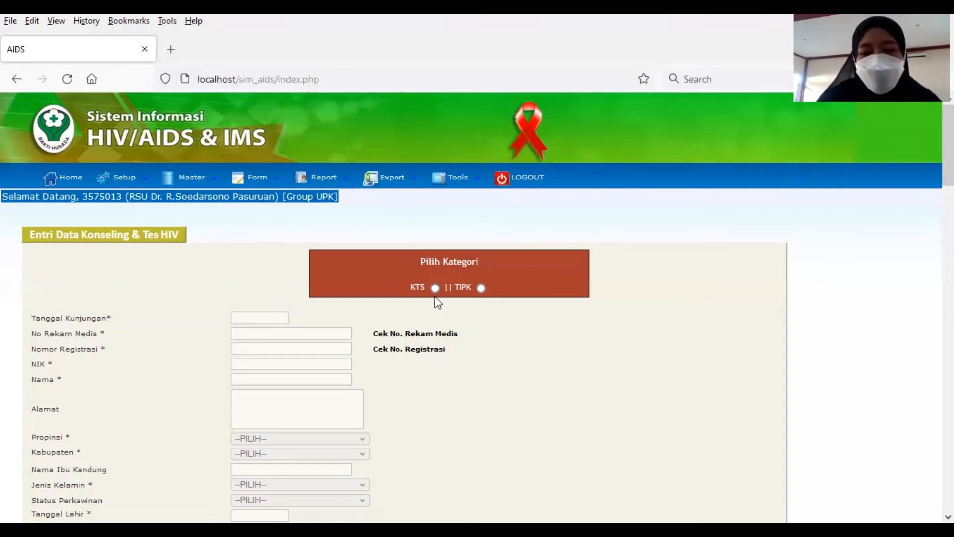
# Step: Select TIPK under Pilih Kategori so the banner reads 'Anda sedang mengisi TIPK'
pyautogui.click(481, 289)
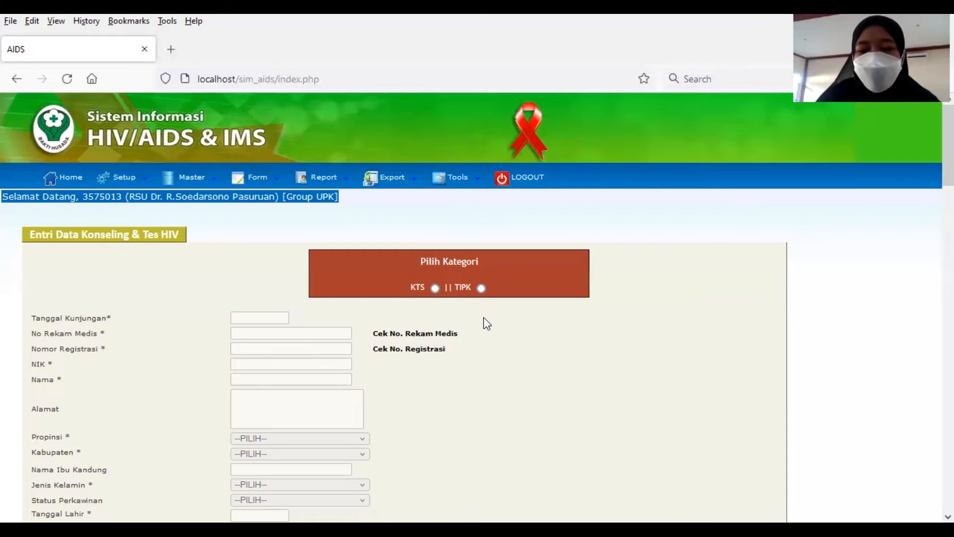
pyautogui.click(481, 288)
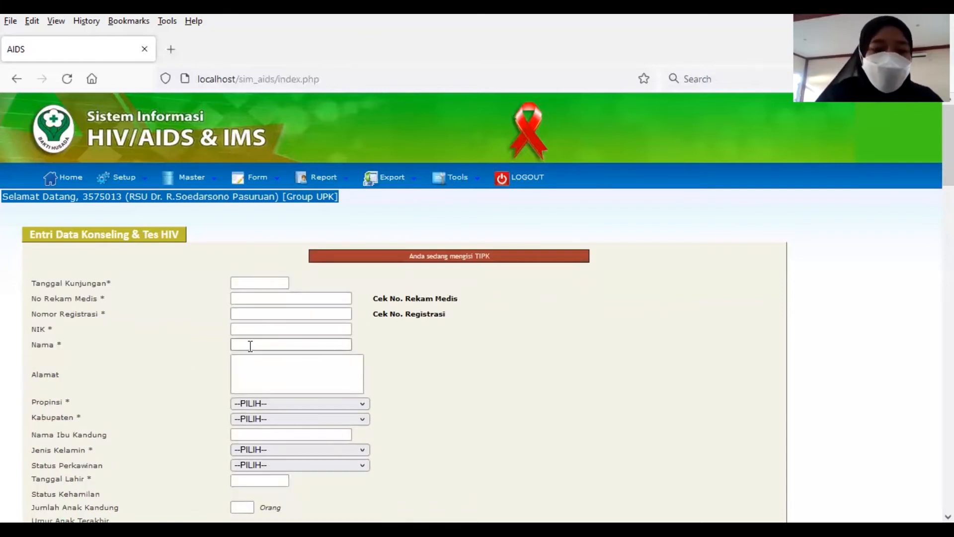
# Step: Set the Tanggal Kunjungan visit date to 2 March 2022
pyautogui.click(248, 329)
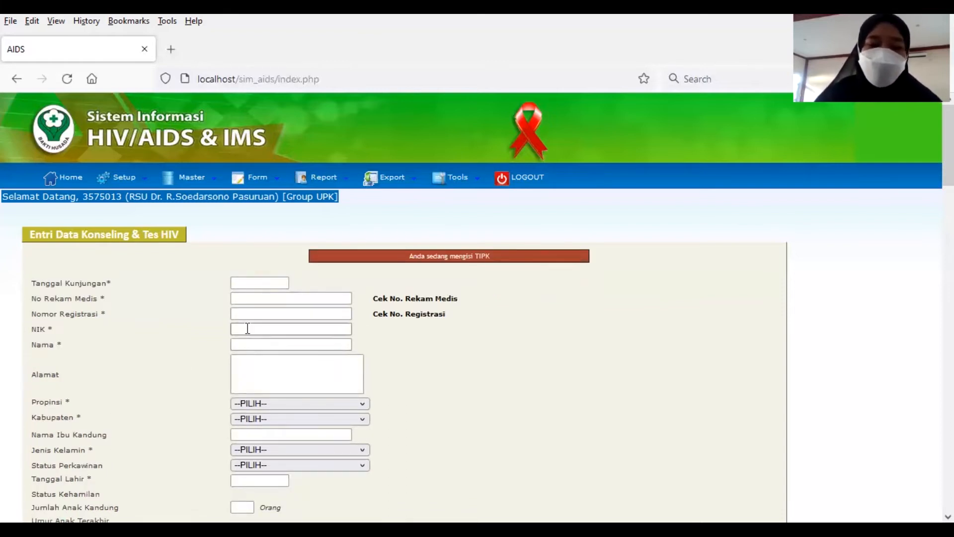
pyautogui.scroll(-4, 249, 356)
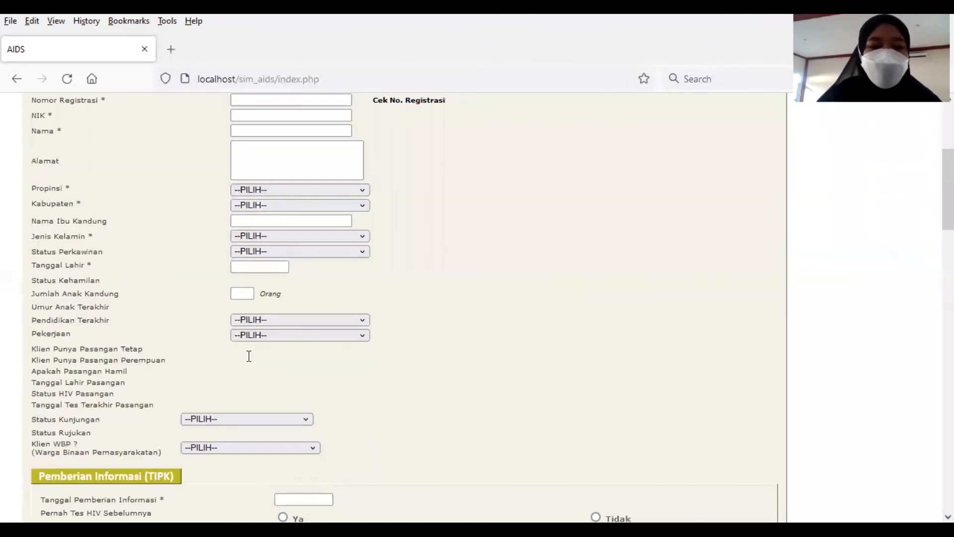
pyautogui.scroll(4, 234, 315)
pyautogui.click(257, 282)
pyautogui.click(257, 282)
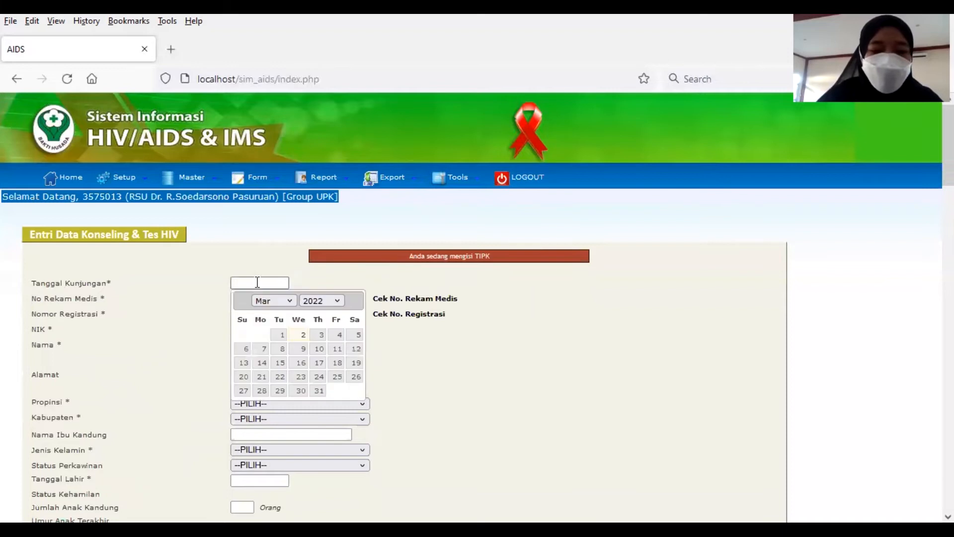
pyautogui.click(301, 338)
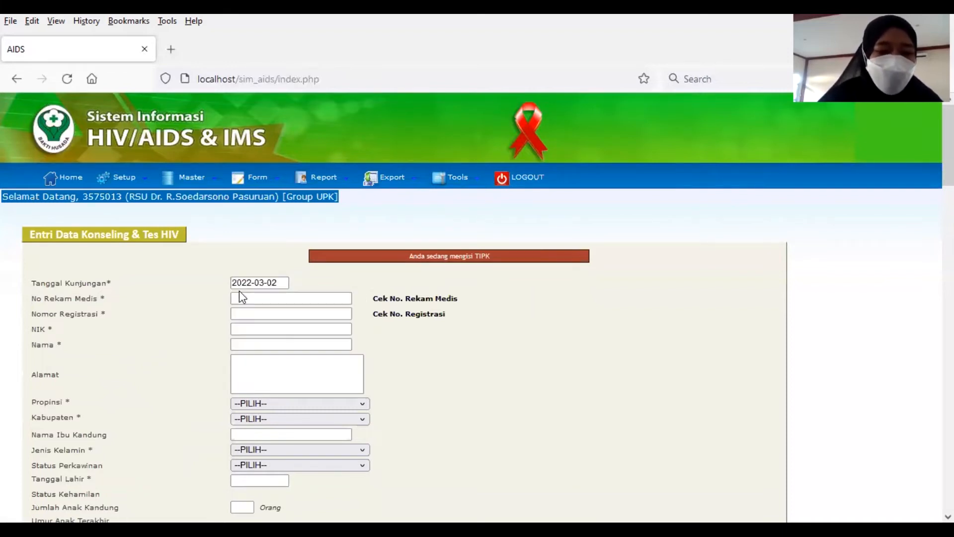
# Step: Enter the patient's medical record number and fill Nomor Registrasi from form history
pyautogui.click(248, 297)
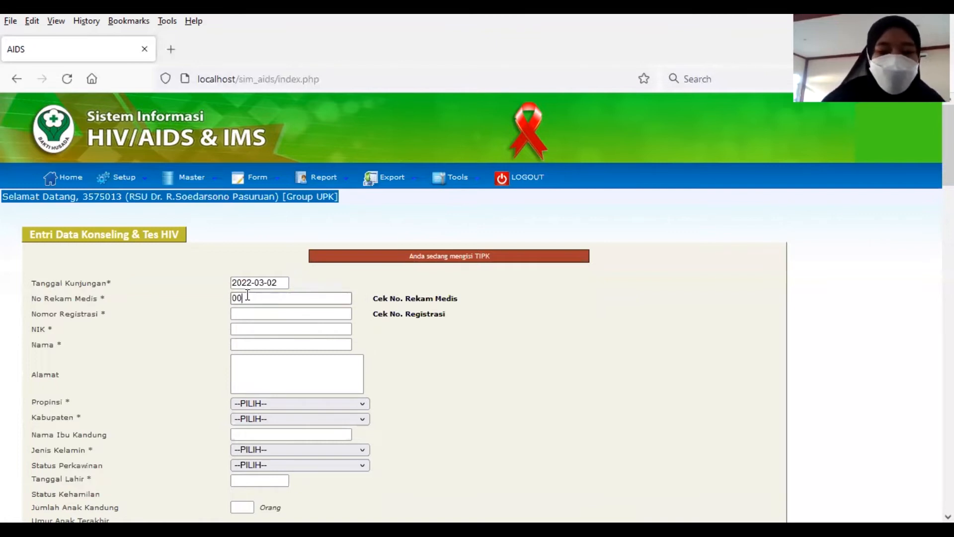
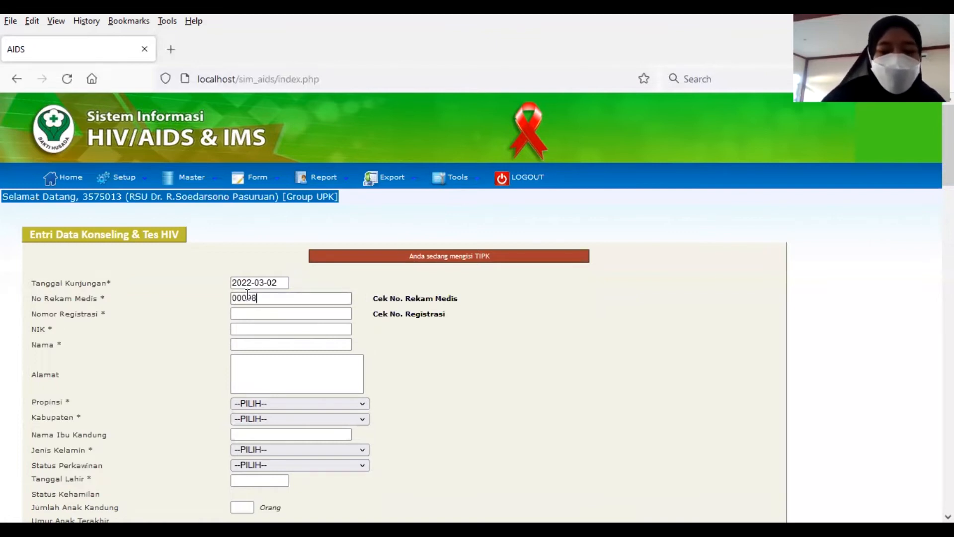
pyautogui.click(259, 312)
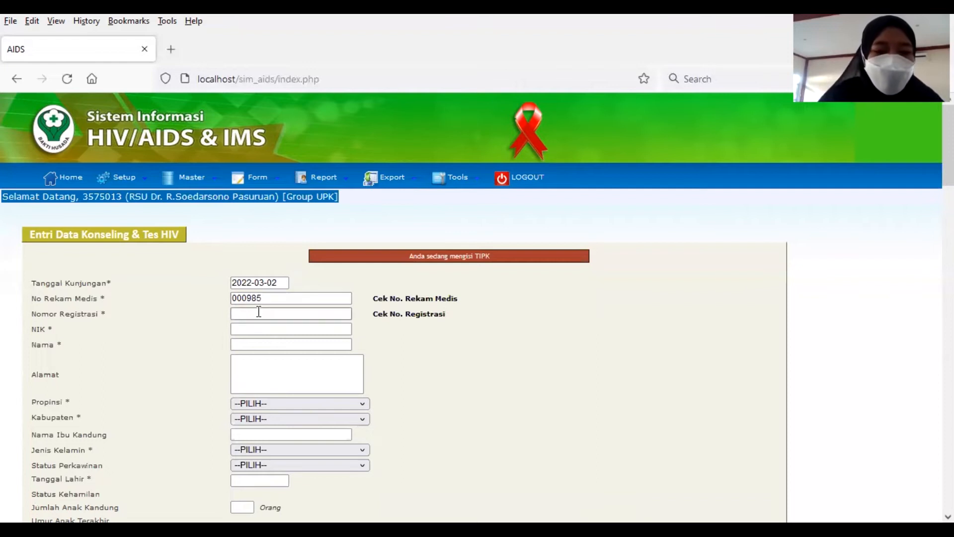
pyautogui.write('W')
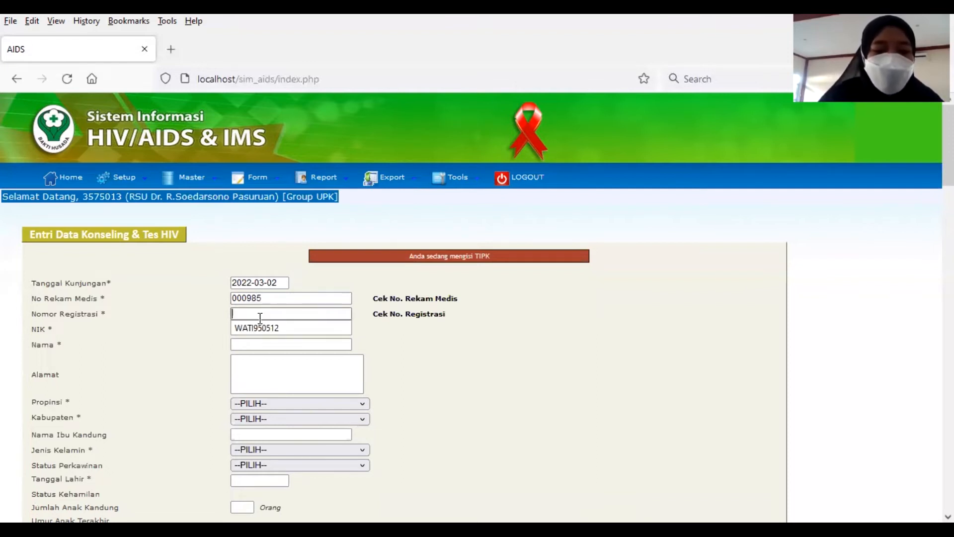
pyautogui.click(262, 329)
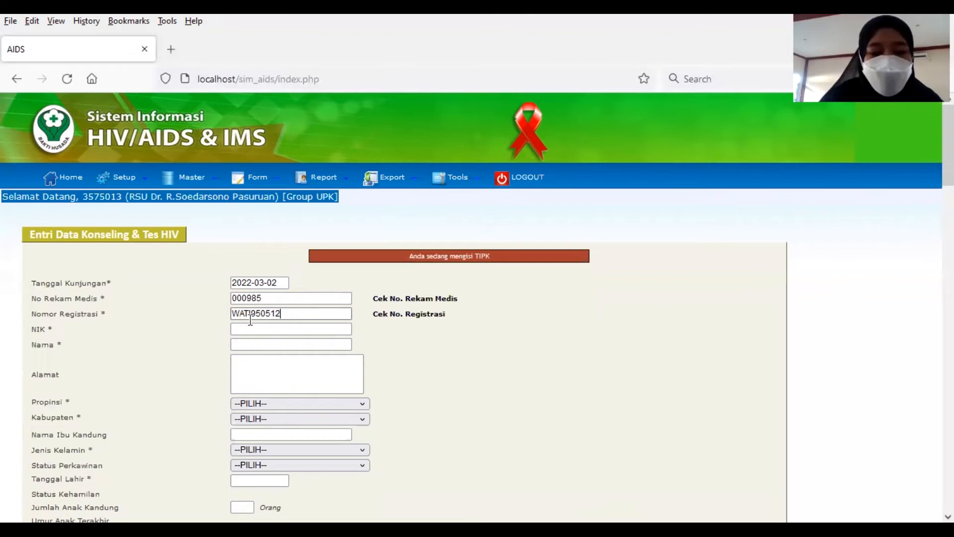
# Step: Enter the patient's NIK and full name
pyautogui.click(273, 331)
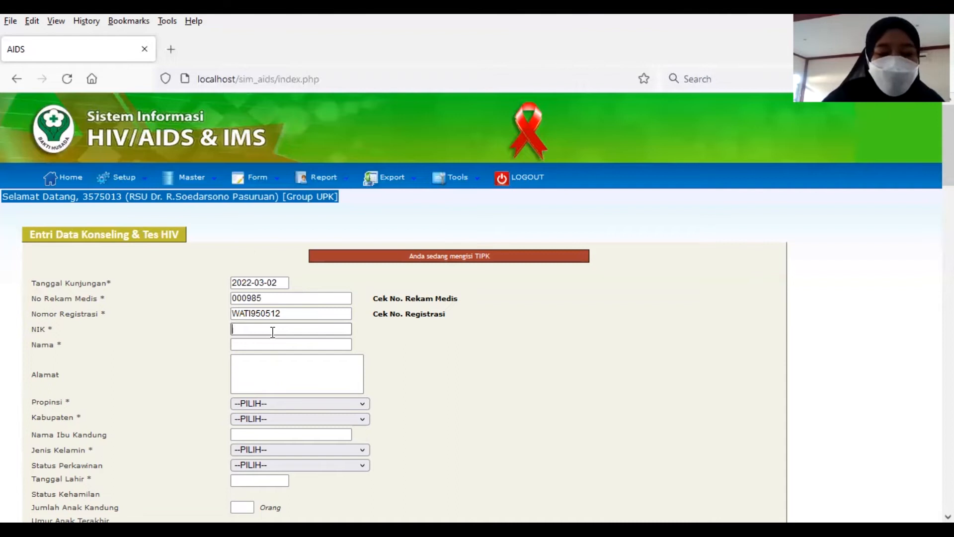
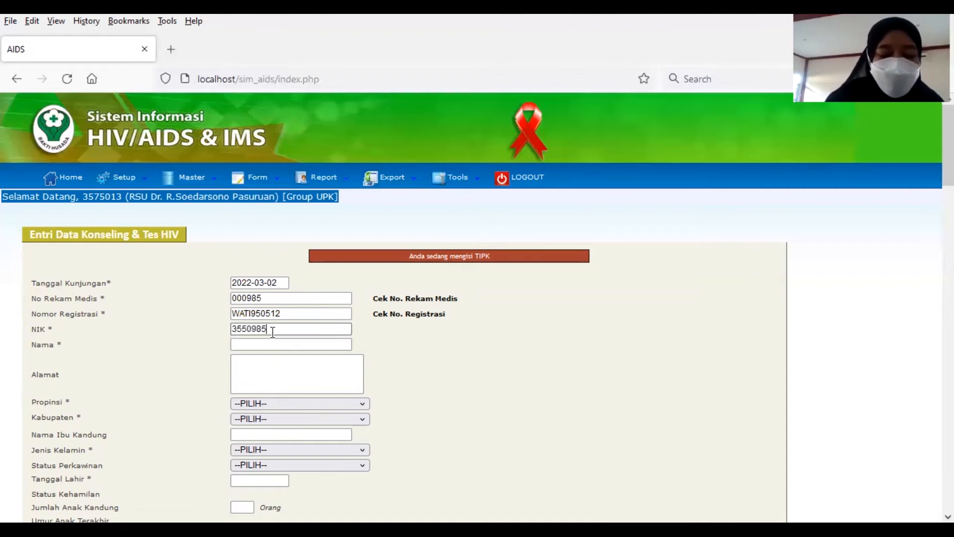
pyautogui.click(271, 345)
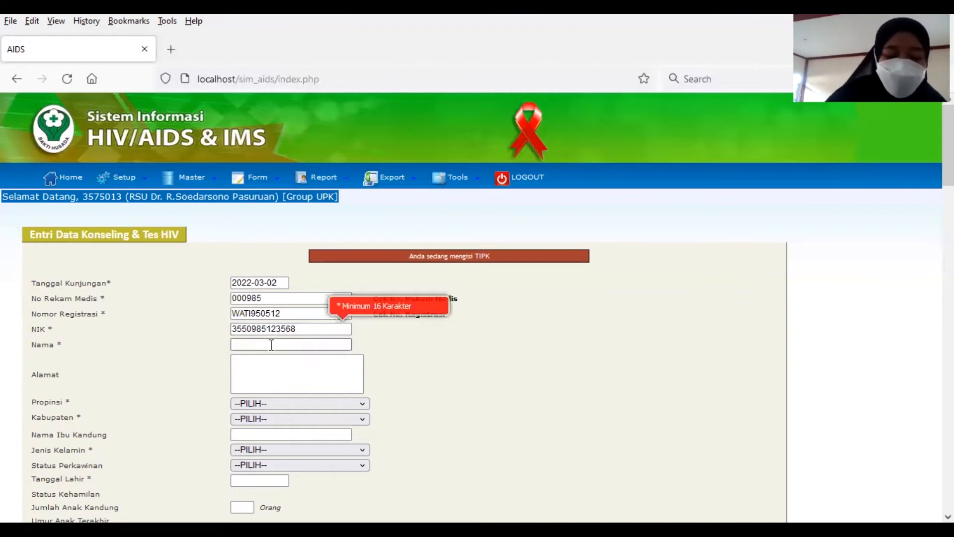
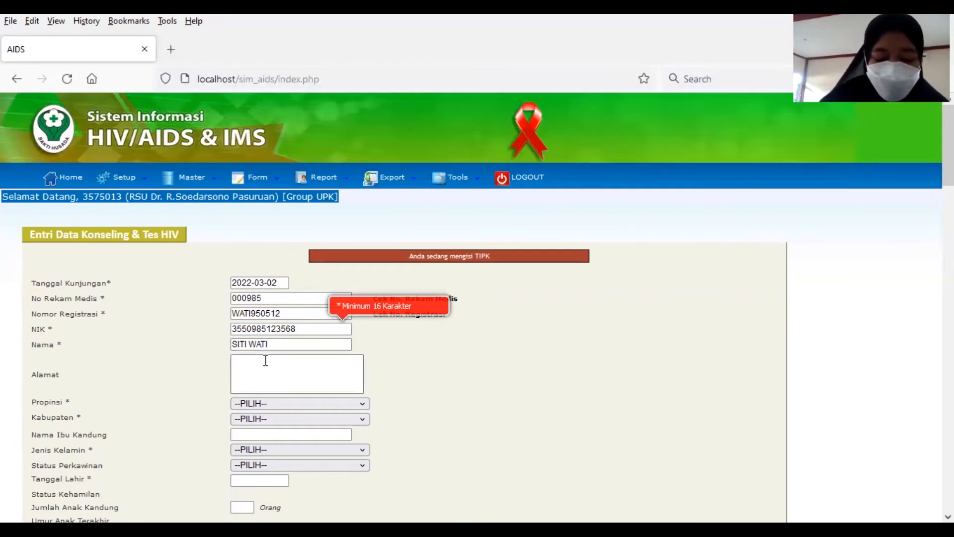
# Step: Type the patient's home address into the Alamat field, correcting a mistyped start
pyautogui.click(266, 360)
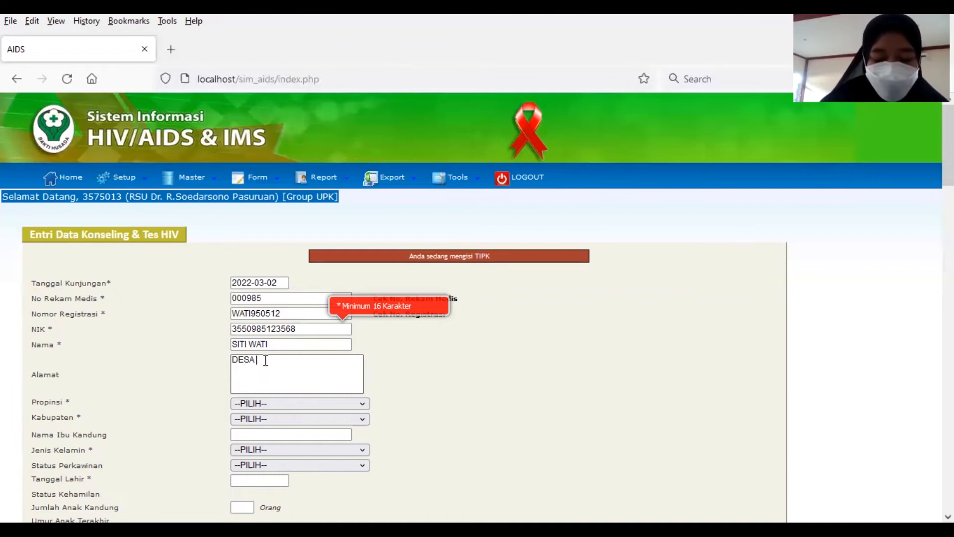
pyautogui.press('BackSpace')
pyautogui.press('BackSpace')
pyautogui.press('BackSpace')
pyautogui.press('BackSpace')
pyautogui.press('BackSpace')
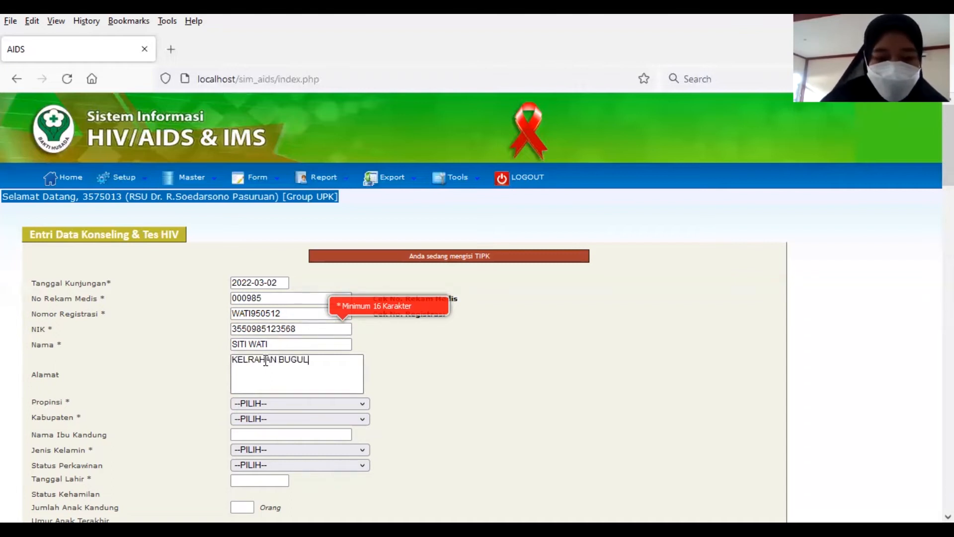
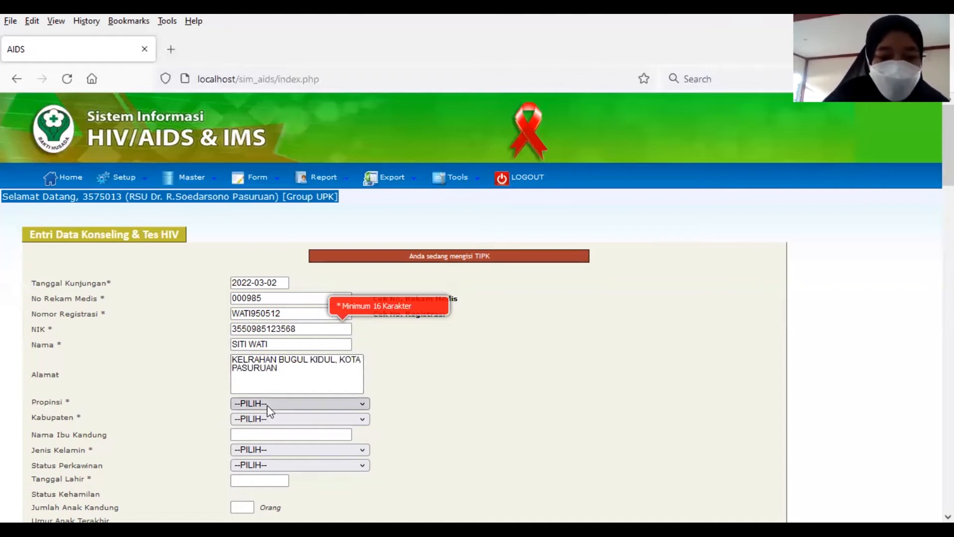
# Step: Set the province to Jawa Timur and the district to KOTA PASURUAN
pyautogui.click(267, 403)
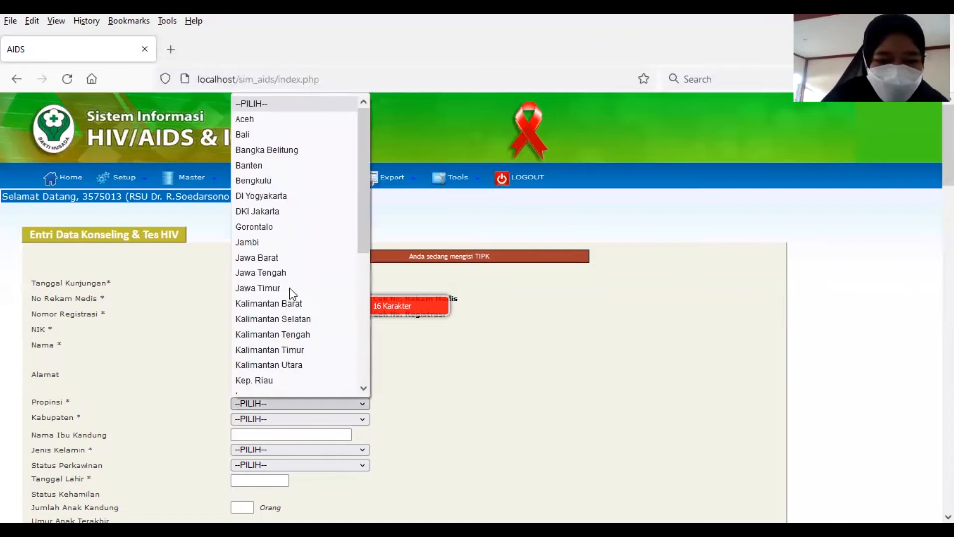
pyautogui.click(292, 288)
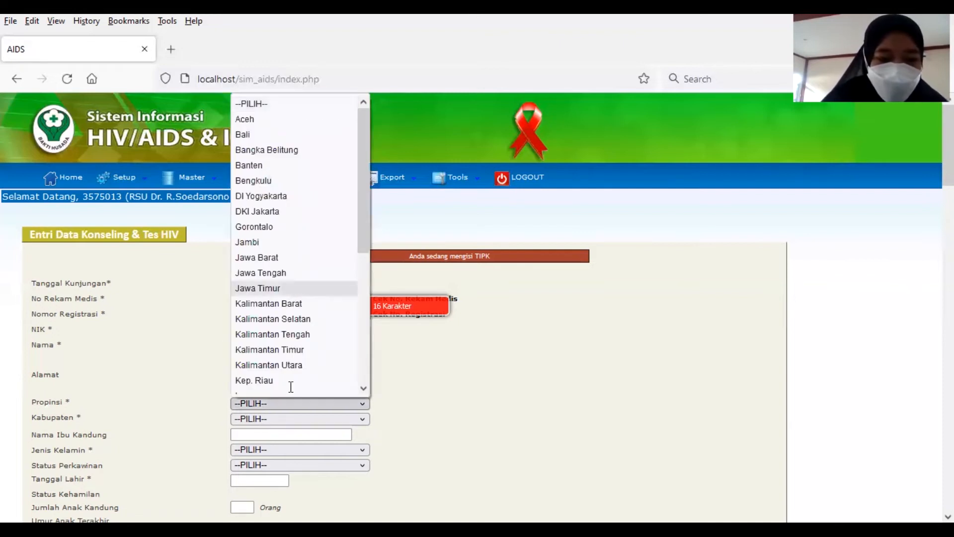
pyautogui.click(275, 419)
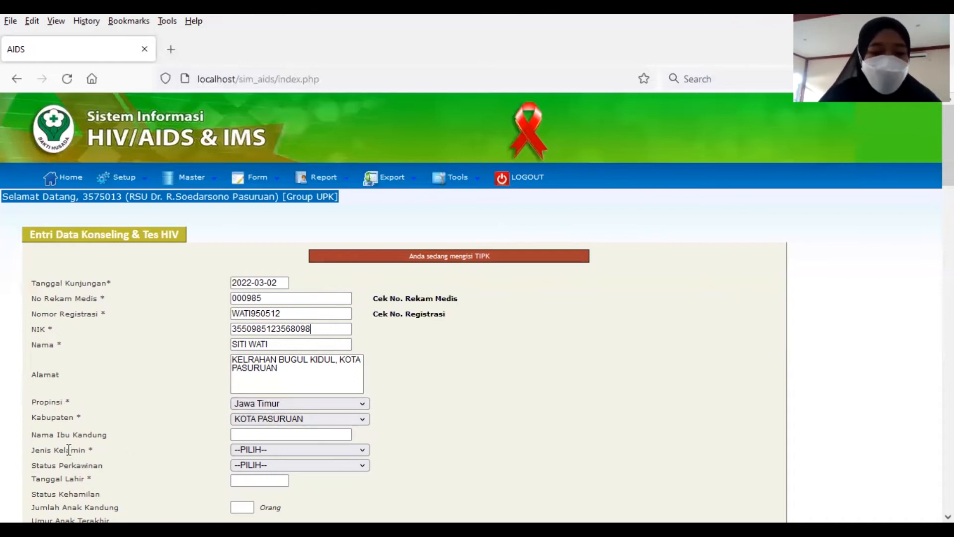
# Step: Set Jenis Kelamin to Perempuan and Status Perkawinan to Menikah
pyautogui.click(252, 449)
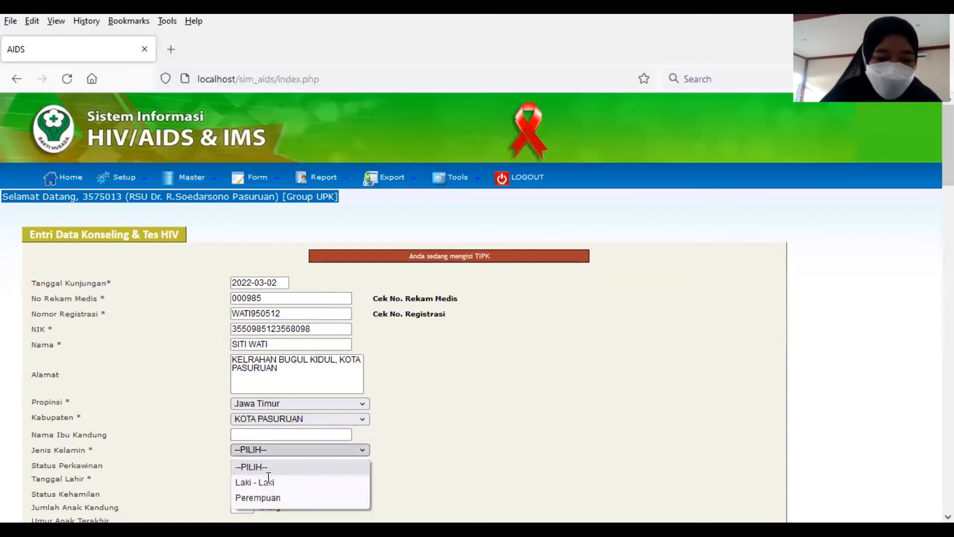
pyautogui.press('Return')
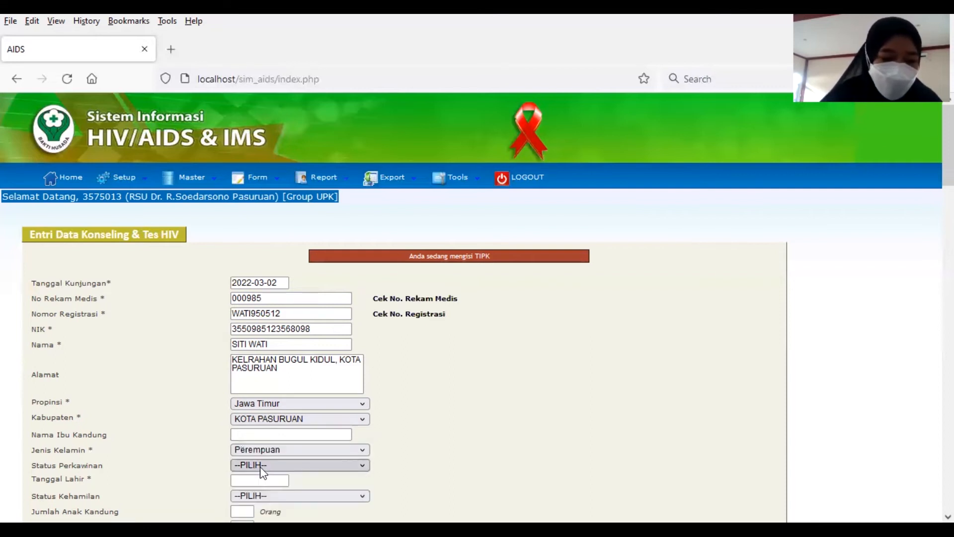
pyautogui.click(278, 464)
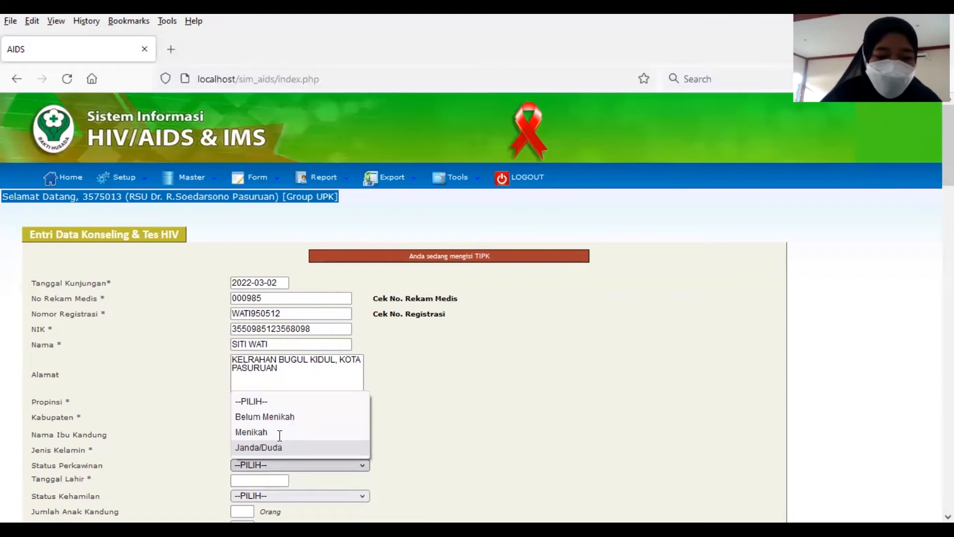
pyautogui.click(358, 430)
pyautogui.scroll(-3, 379, 419)
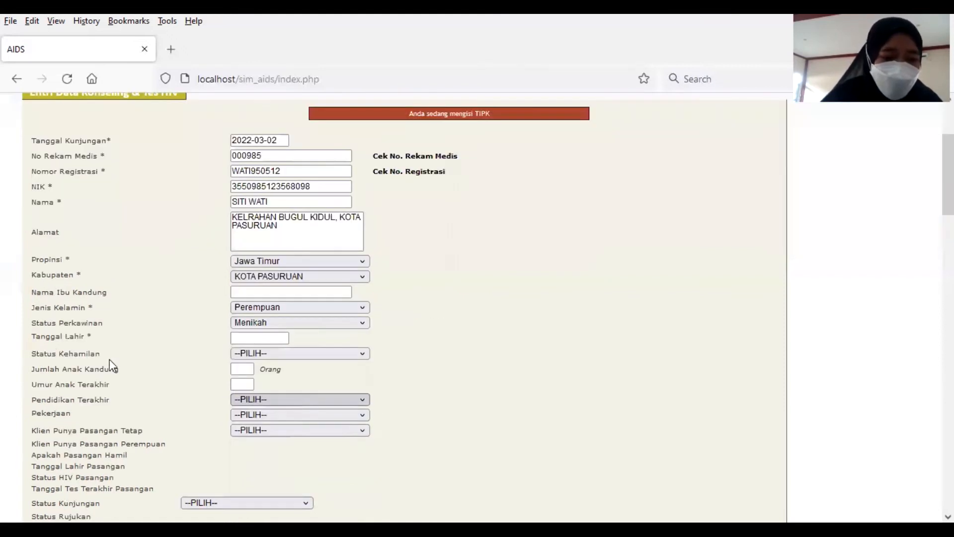
# Step: Select 1995 as the birth year in the Tanggal Lahir calendar
pyautogui.click(243, 342)
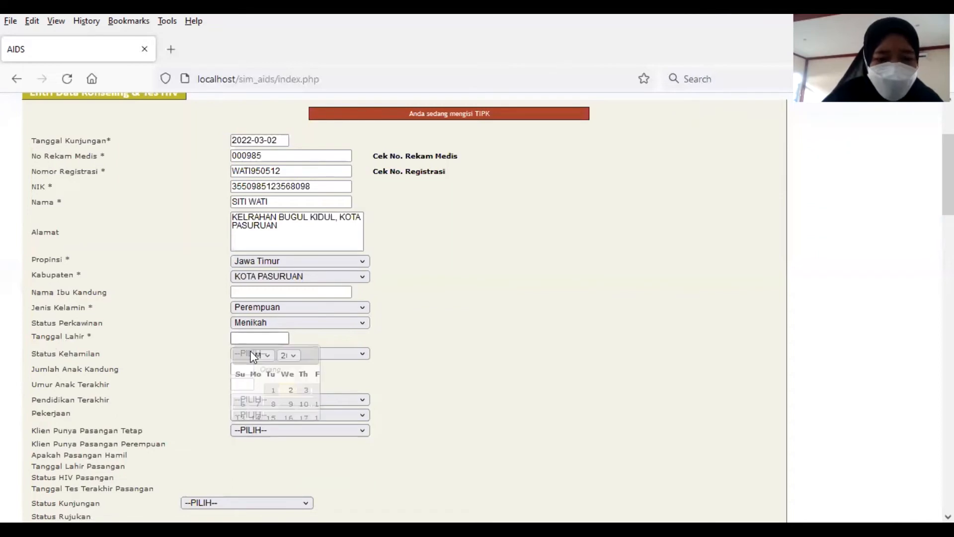
pyautogui.click(321, 355)
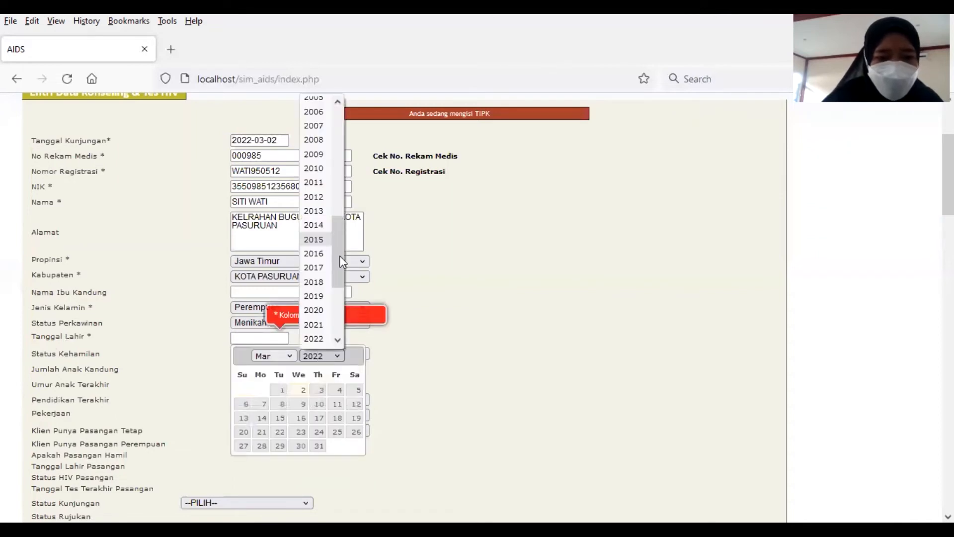
pyautogui.scroll(5, 337, 150)
pyautogui.scroll(4, 338, 128)
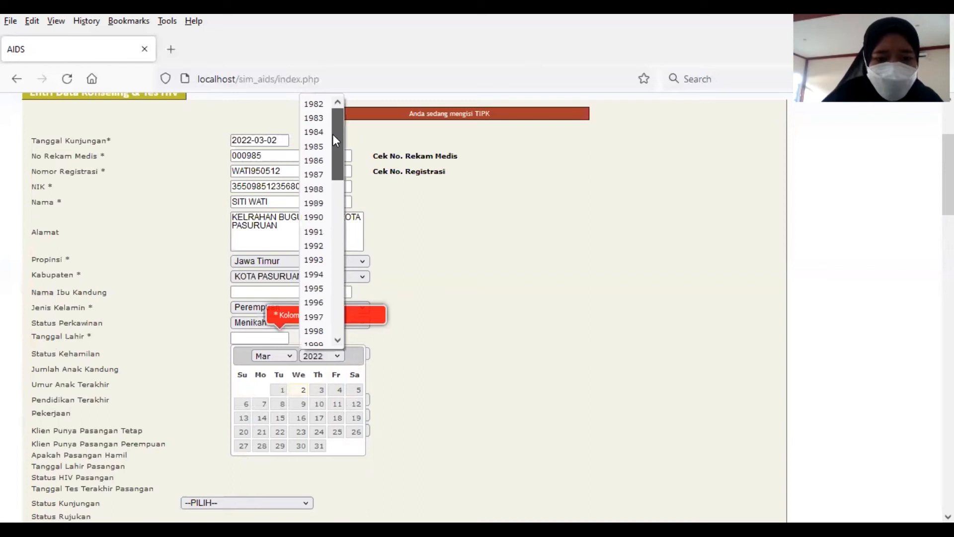
pyautogui.click(316, 288)
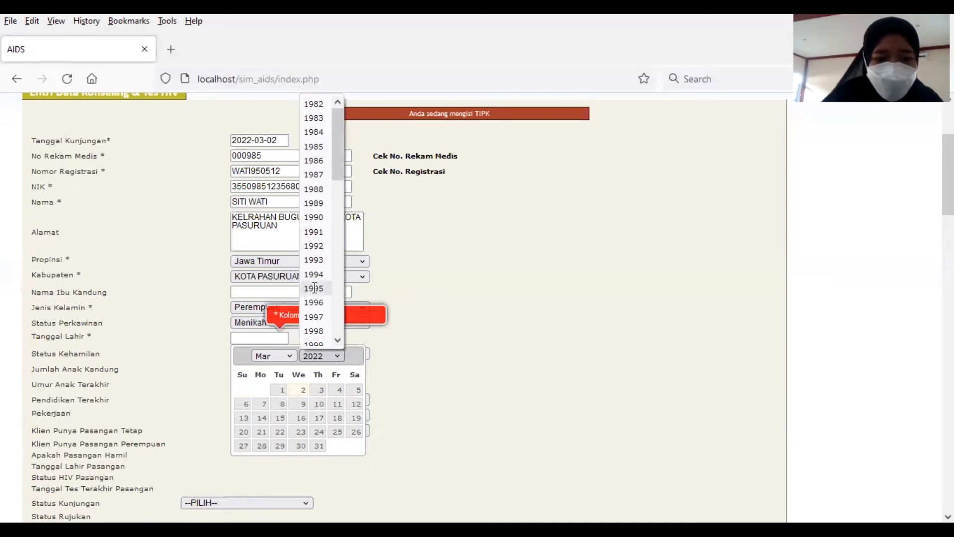
pyautogui.click(276, 354)
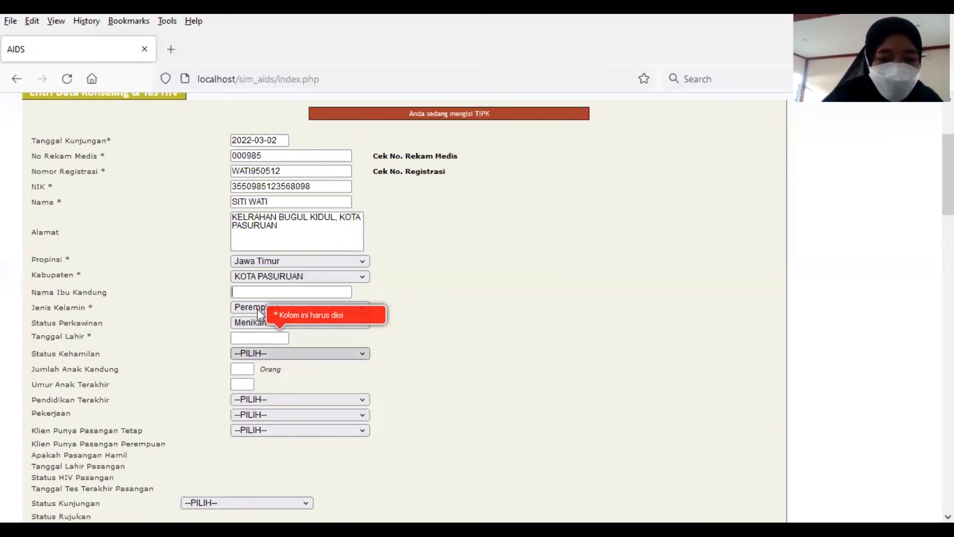
pyautogui.click(265, 339)
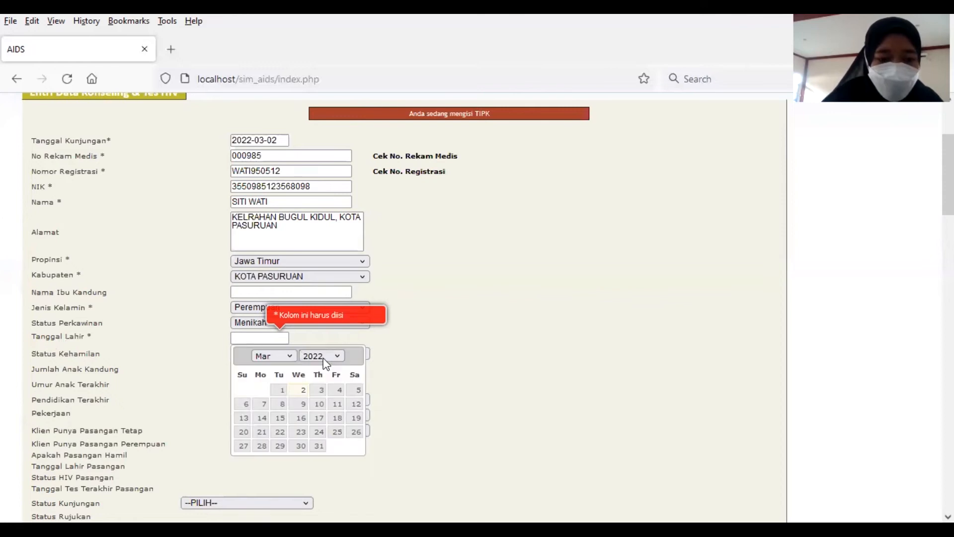
pyautogui.click(323, 357)
pyautogui.moveTo(336, 267); pyautogui.dragTo(335, 166)
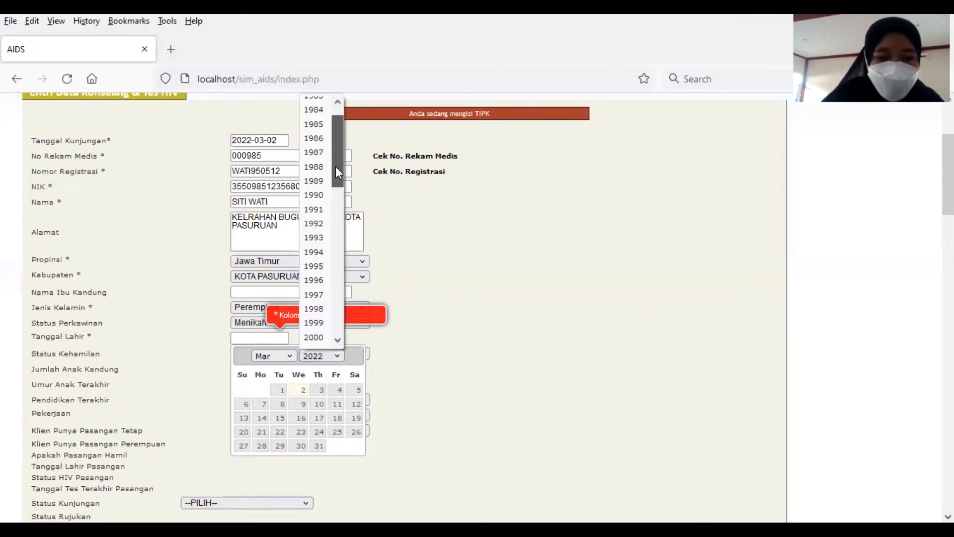
pyautogui.click(321, 267)
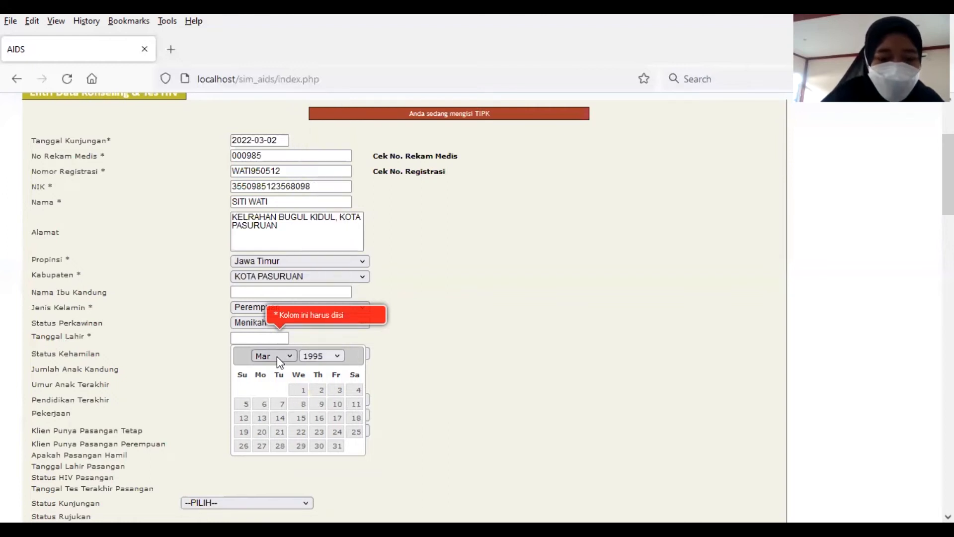
# Step: Choose May 12 to complete the birth date 1995-05-12
pyautogui.click(276, 356)
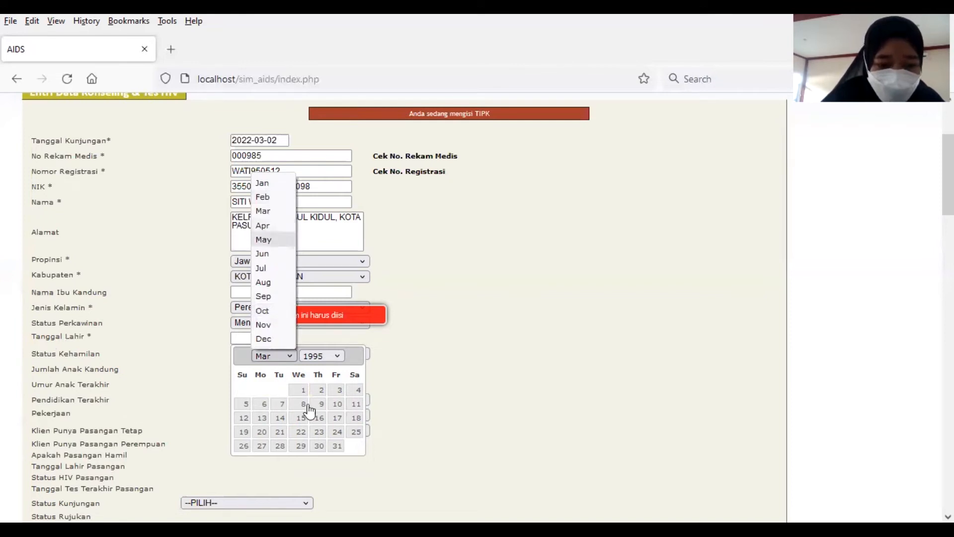
pyautogui.click(332, 408)
pyautogui.click(335, 405)
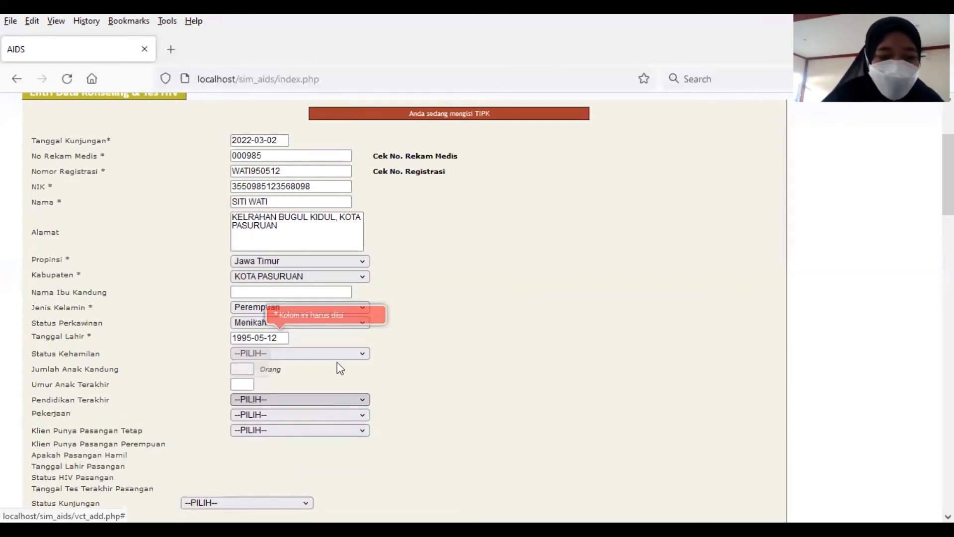
# Step: Set pregnancy status to Trimester II and Jumlah Anak Kandung to 2
pyautogui.click(295, 357)
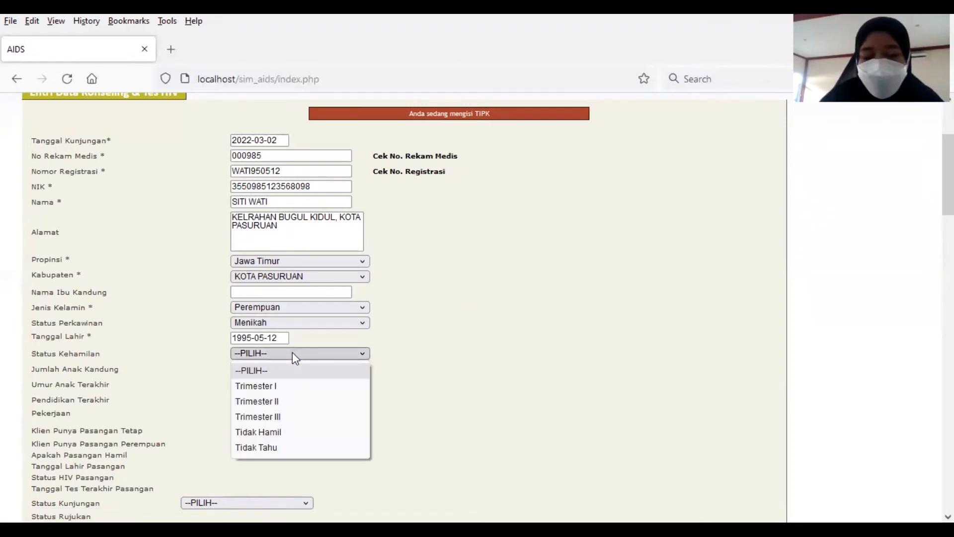
pyautogui.click(297, 401)
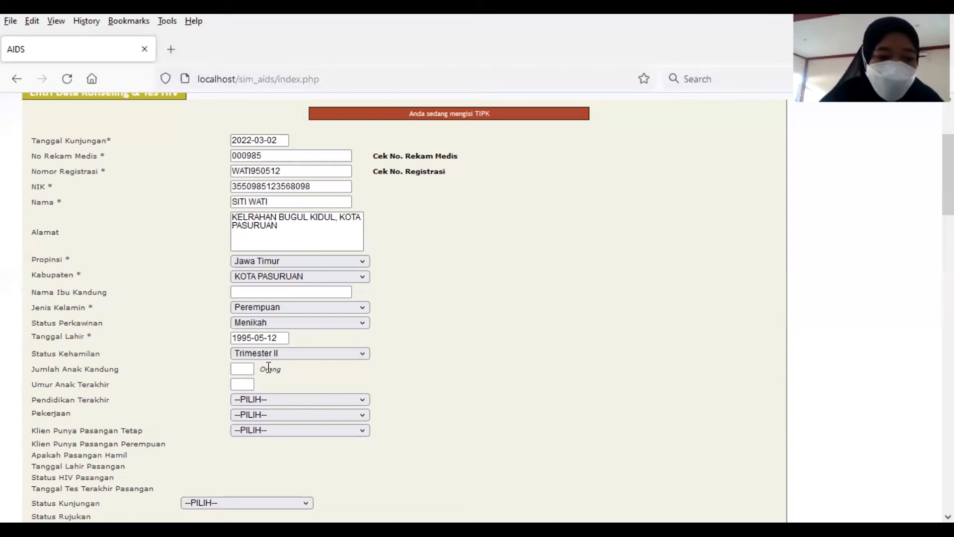
pyautogui.click(245, 368)
pyautogui.write('2')
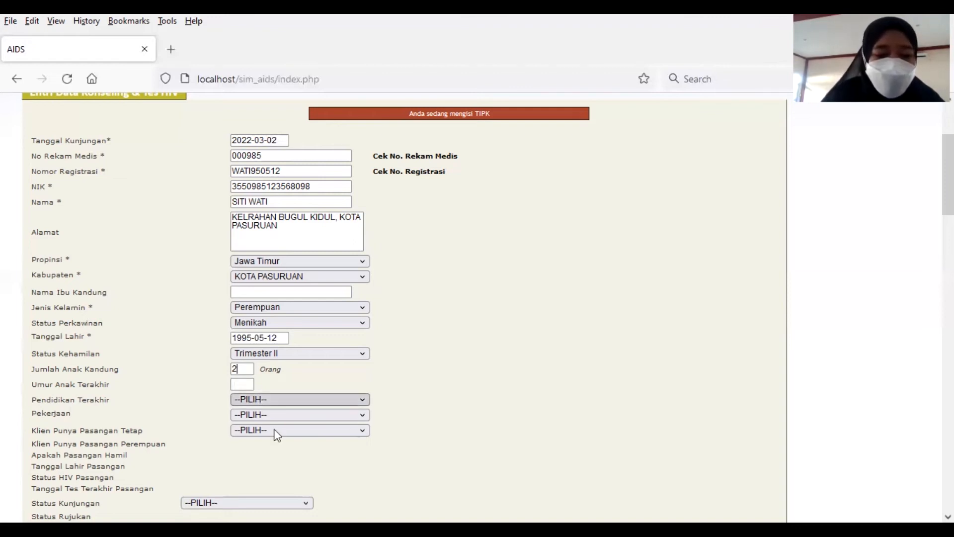
# Step: Set education to SMP / Sederajat and occupation to Ibu Rumah Tangga
pyautogui.click(262, 401)
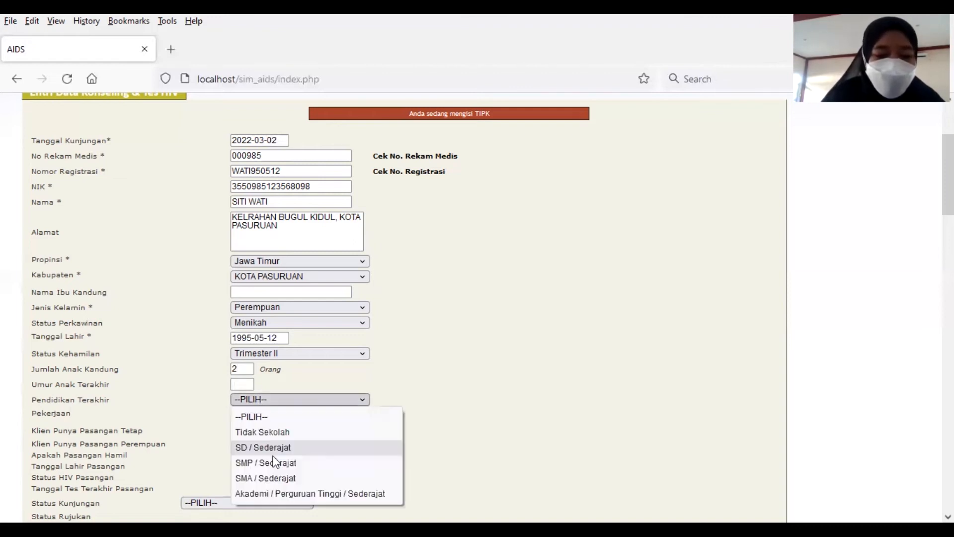
pyautogui.click(259, 416)
pyautogui.click(256, 413)
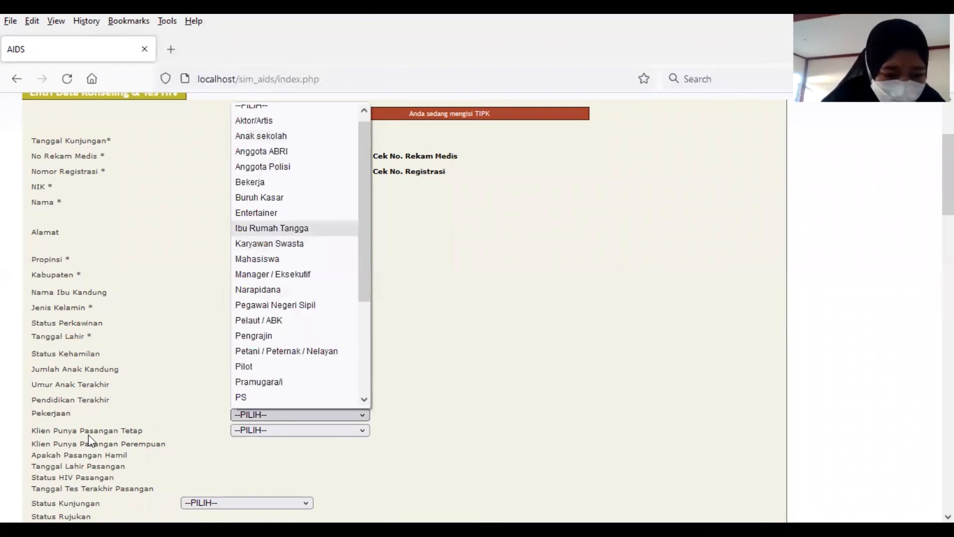
pyautogui.press('Return')
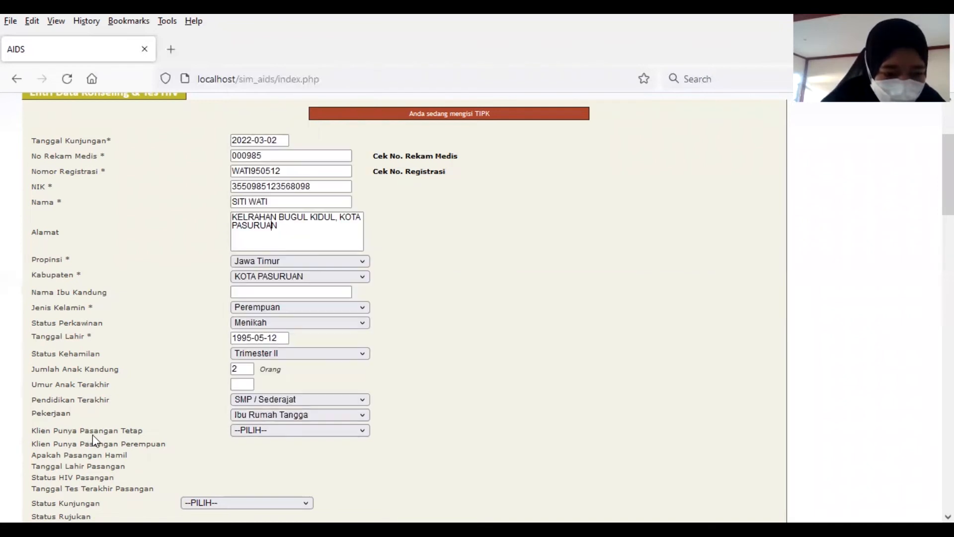
pyautogui.click(246, 430)
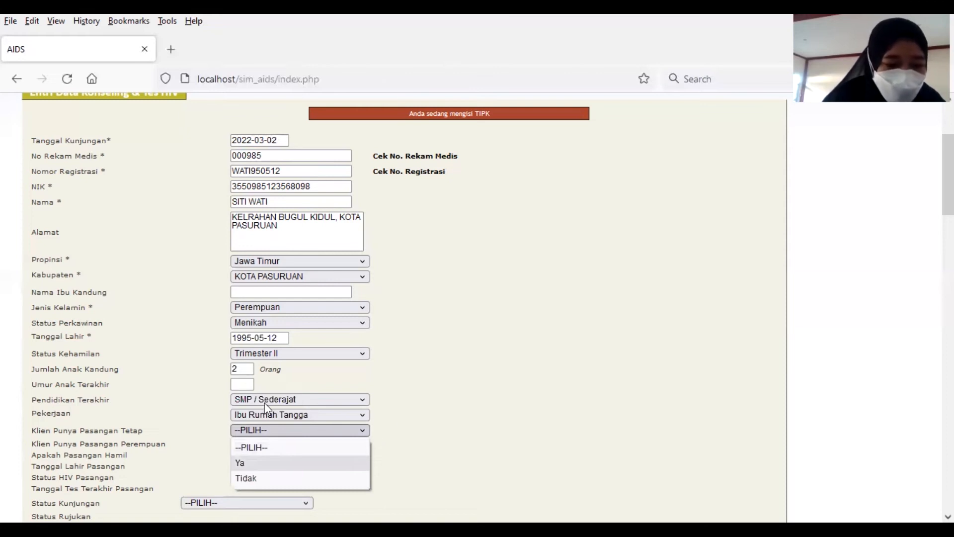
# Step: Set steady partner to Ya and the partner's HIV status to Tidak Diketahui
pyautogui.press('Return')
pyautogui.scroll(-3, 255, 388)
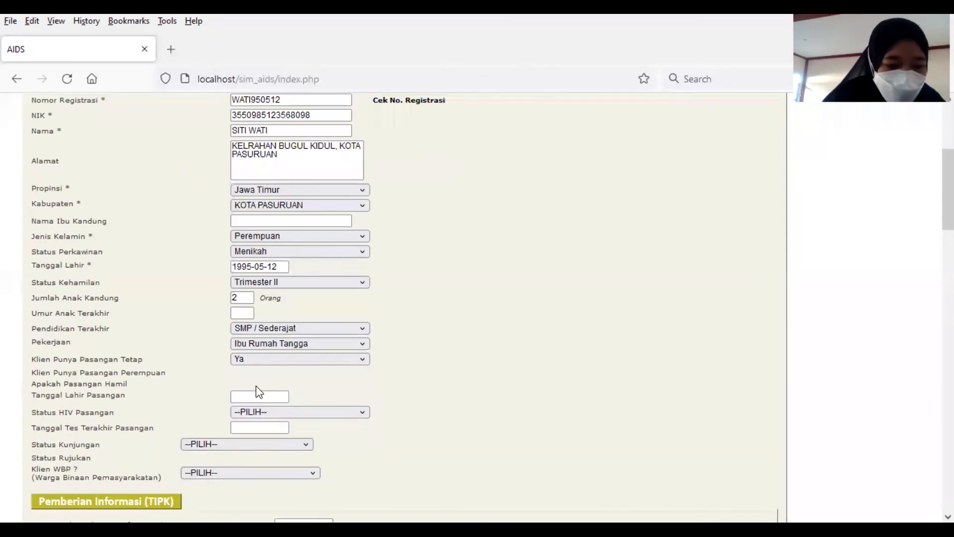
pyautogui.click(285, 415)
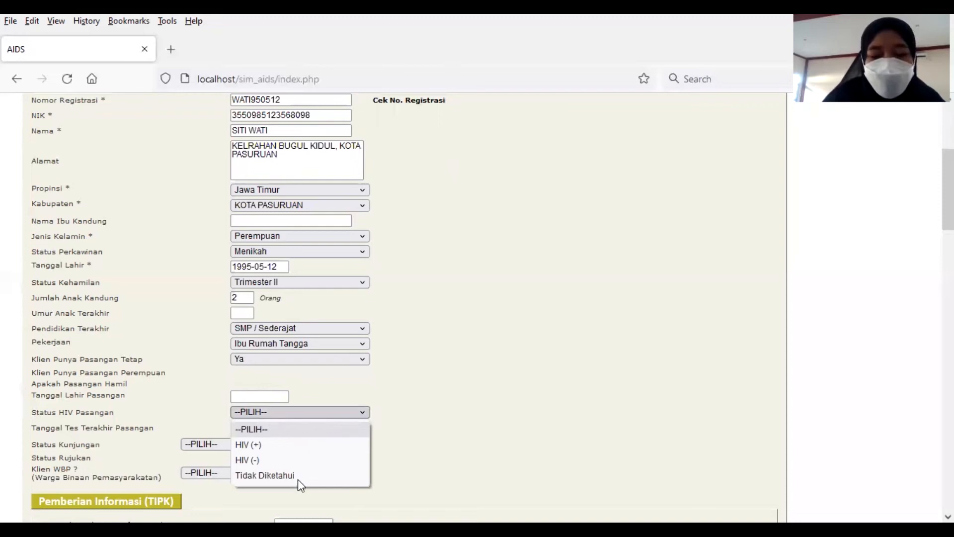
pyautogui.press('Return')
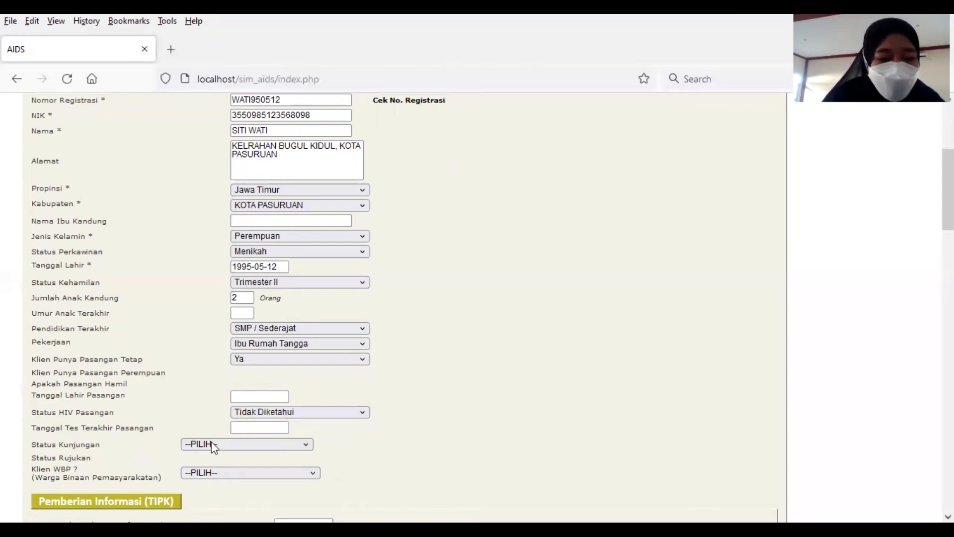
# Step: Set visit status Dirujuk, referral source Kader, and Klien WBP Tidak
pyautogui.click(238, 444)
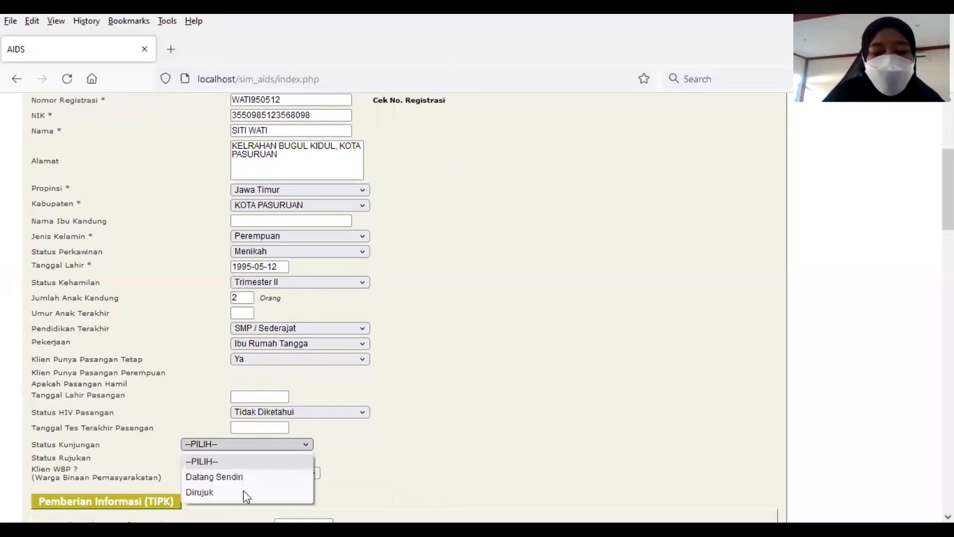
pyautogui.press('Return')
pyautogui.click(219, 458)
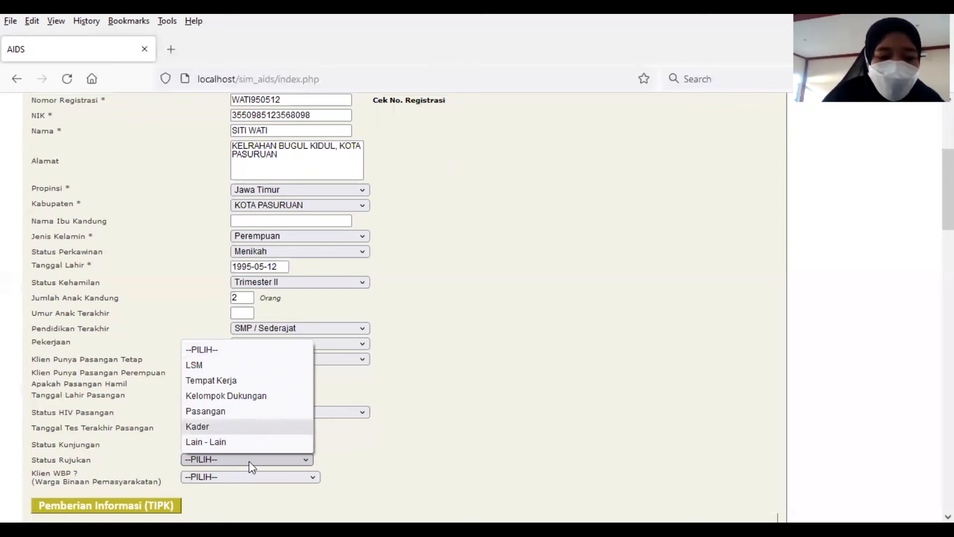
pyautogui.press('Return')
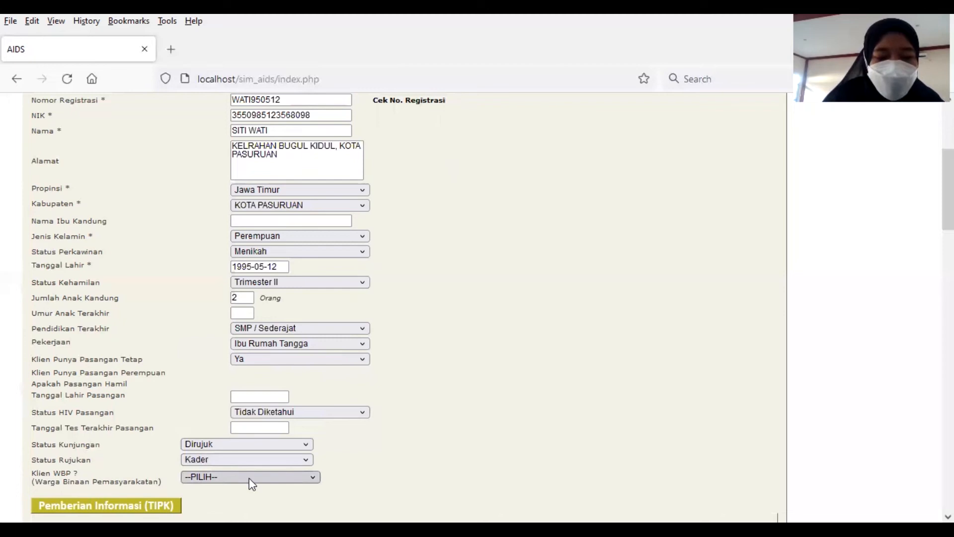
pyautogui.click(250, 477)
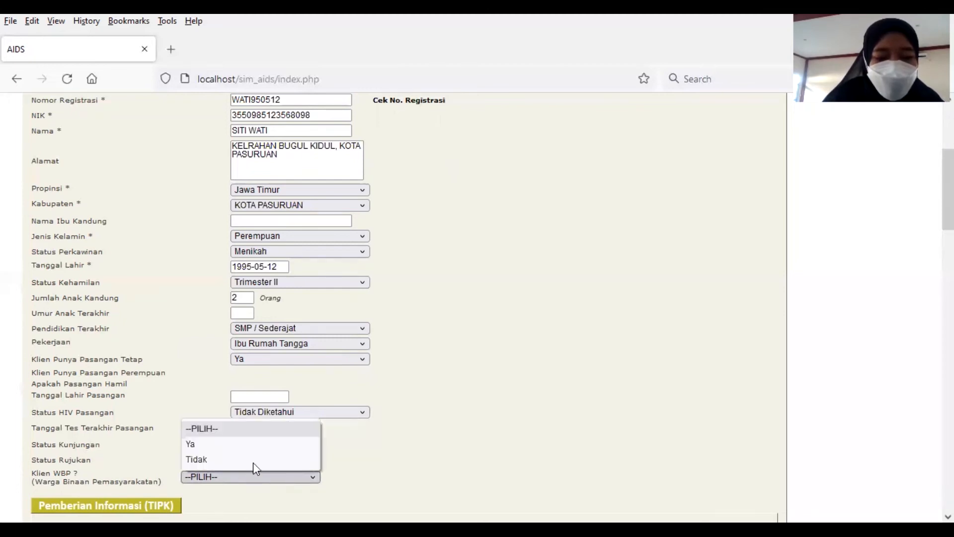
pyautogui.press('Down')
pyautogui.press('Down')
pyautogui.press('Return')
pyautogui.scroll(-3, 359, 428)
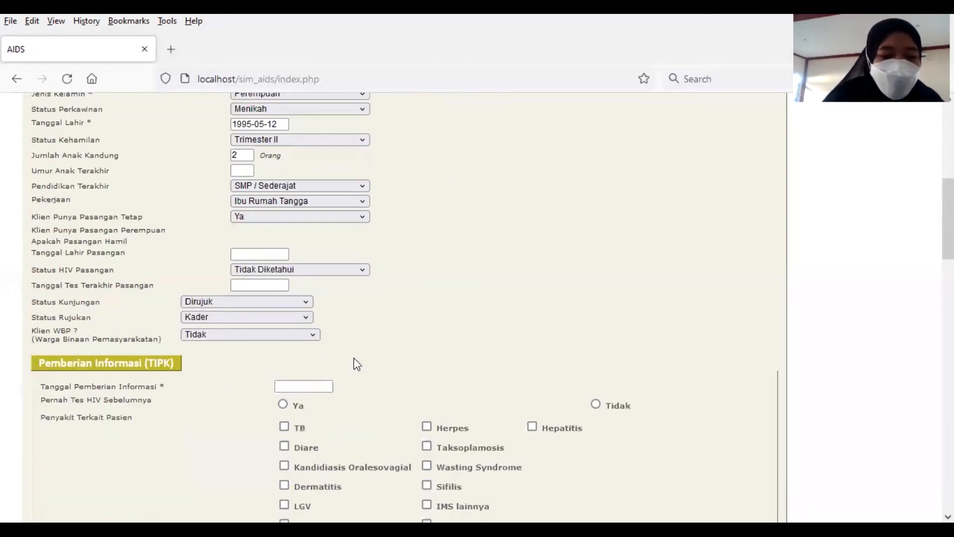
# Step: Set Tanggal Pemberian Informasi to 2022-03-02
pyautogui.click(318, 386)
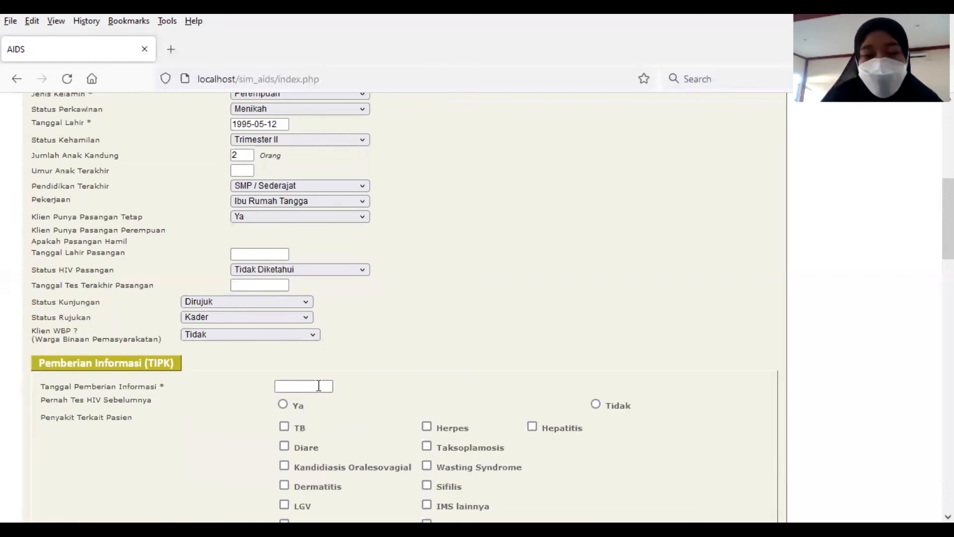
pyautogui.scroll(6, 281, 219)
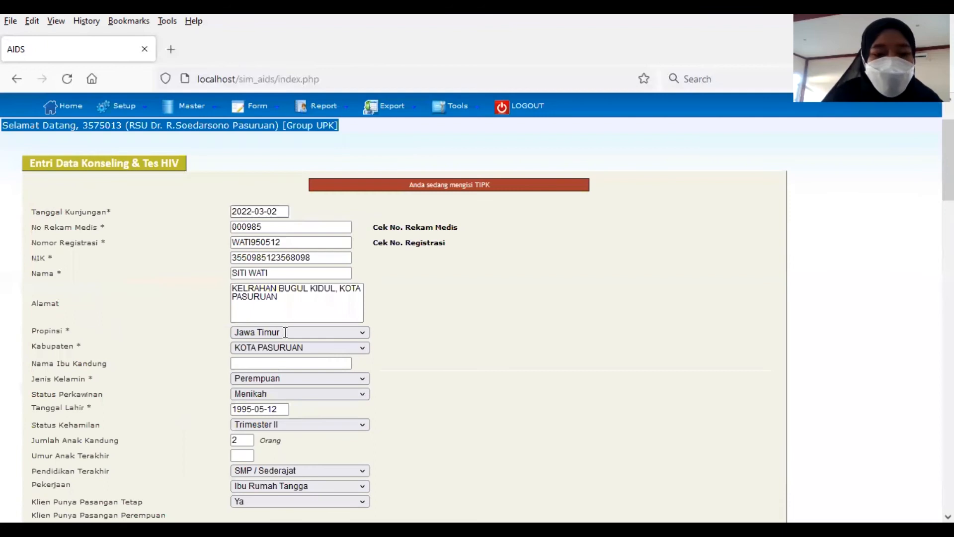
pyautogui.scroll(-4, 286, 332)
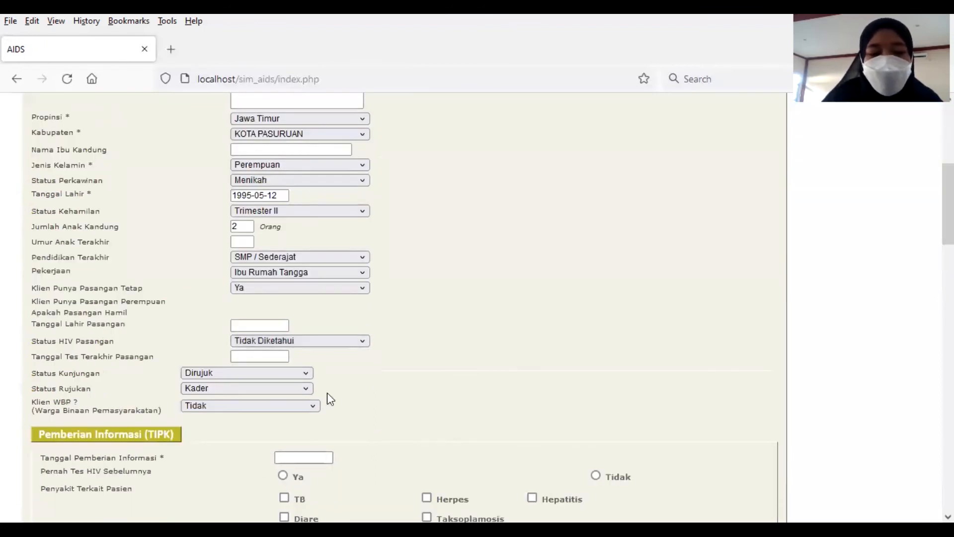
pyautogui.scroll(-1, 328, 398)
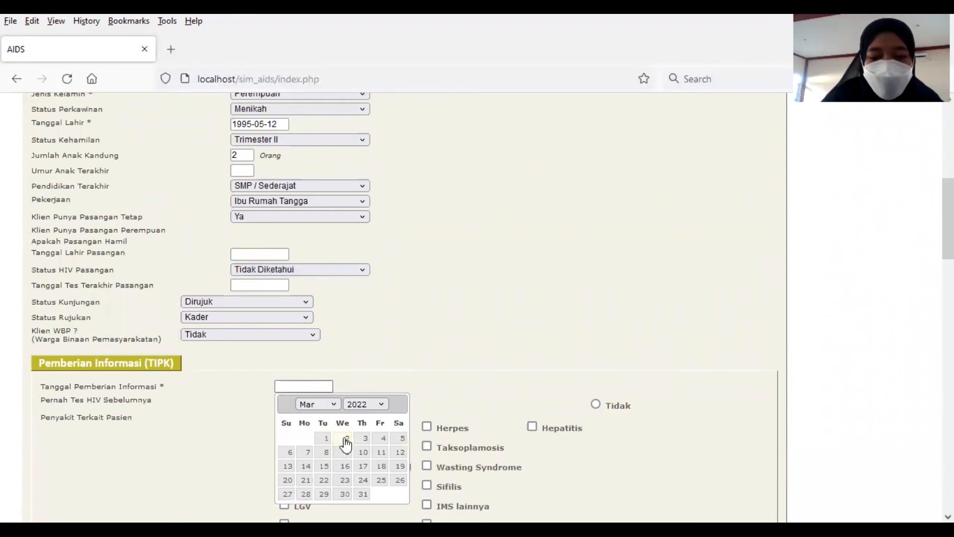
pyautogui.click(341, 444)
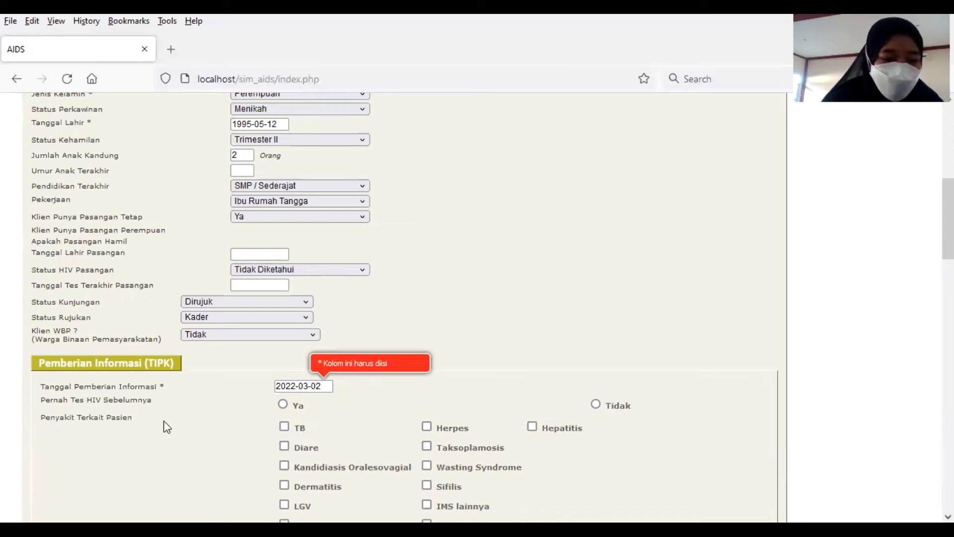
# Step: Mark Pernah Tes HIV Sebelumnya as Tidak and Kesediaan Untuk Tes as Ya
pyautogui.click(598, 404)
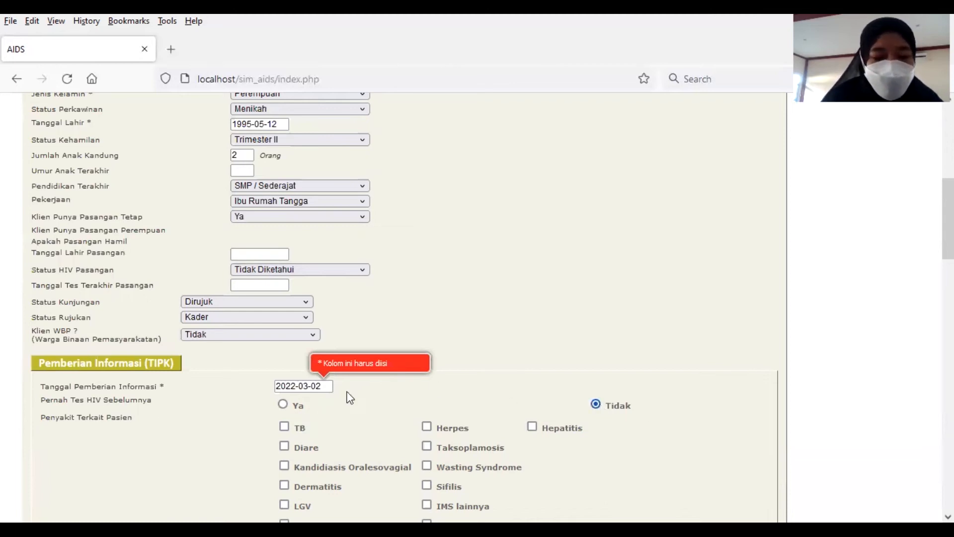
pyautogui.scroll(-3, 419, 383)
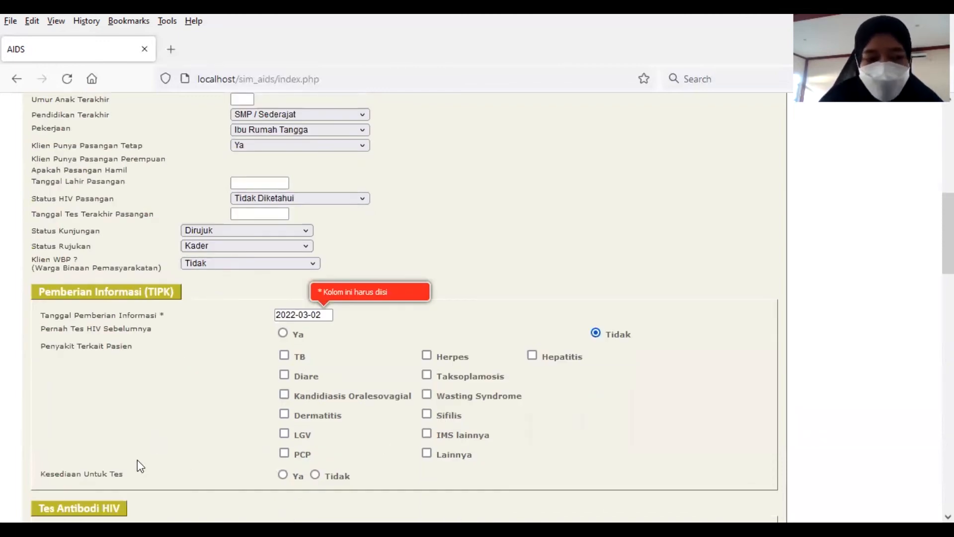
pyautogui.click(284, 474)
pyautogui.scroll(-6, 365, 392)
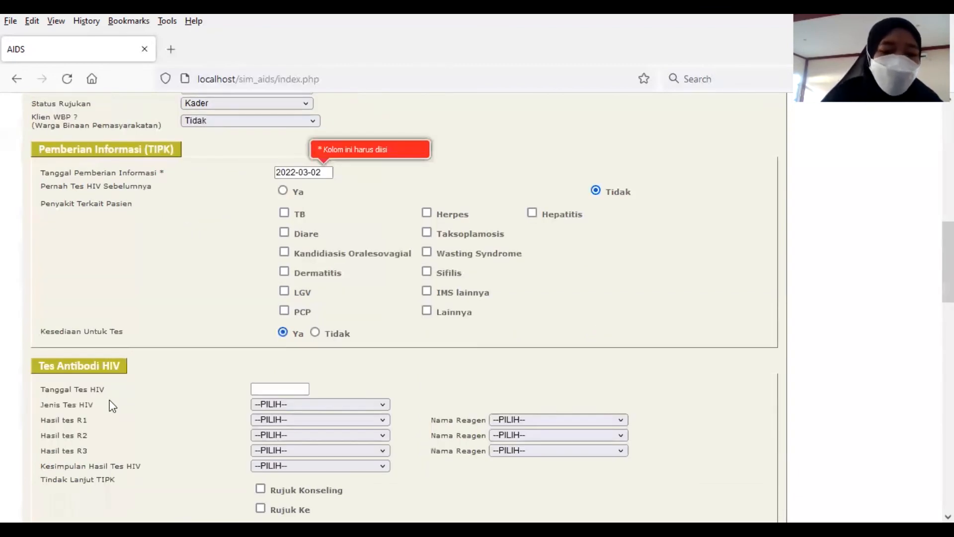
# Step: Record a Rapid Test on 2022-03-02, R1 Non Reaktif with [E6] SD Bioline, and tick Rujuk Konseling
pyautogui.click(294, 391)
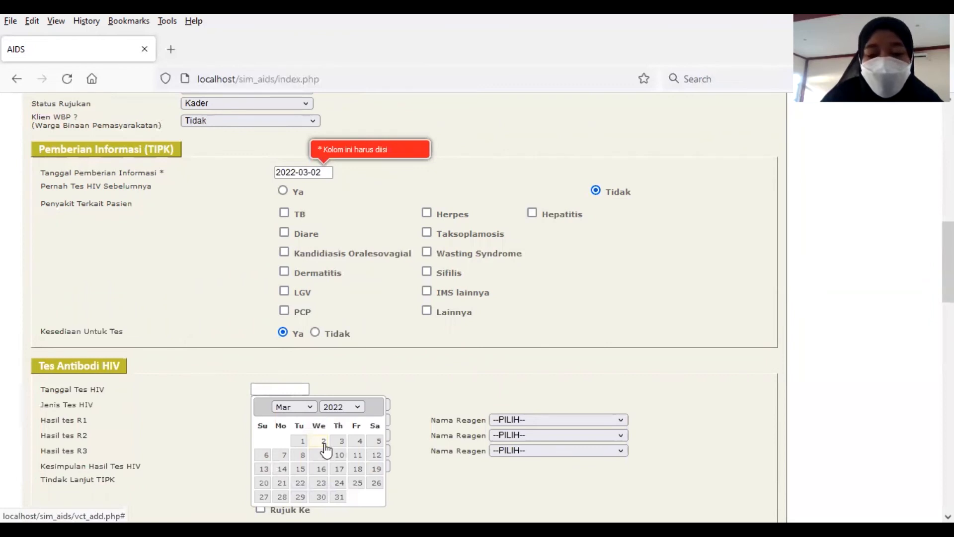
pyautogui.click(323, 441)
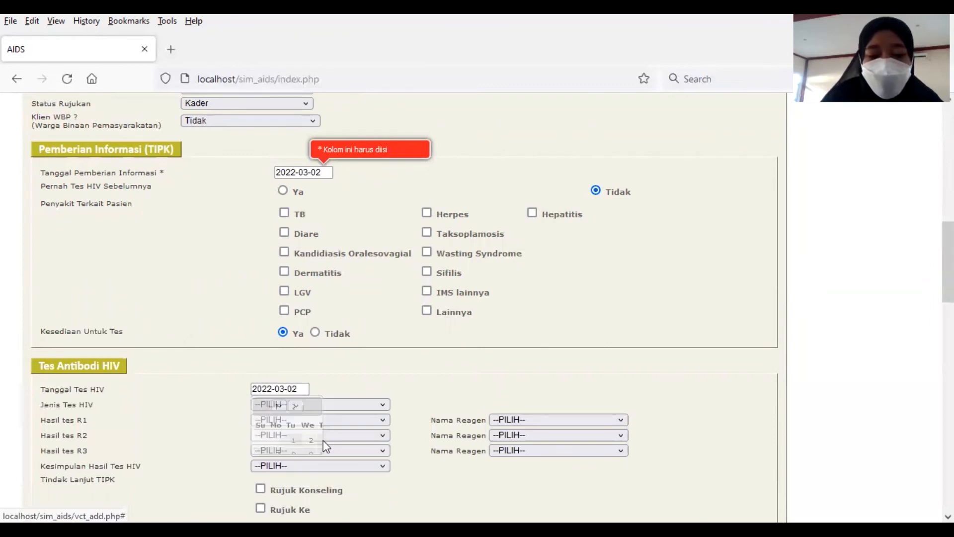
pyautogui.click(340, 405)
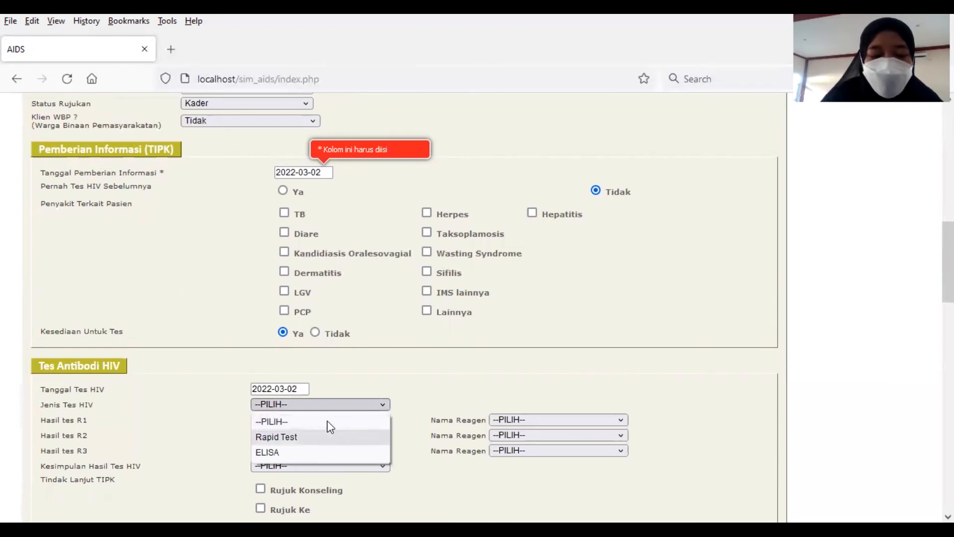
pyautogui.press('Return')
pyautogui.click(327, 420)
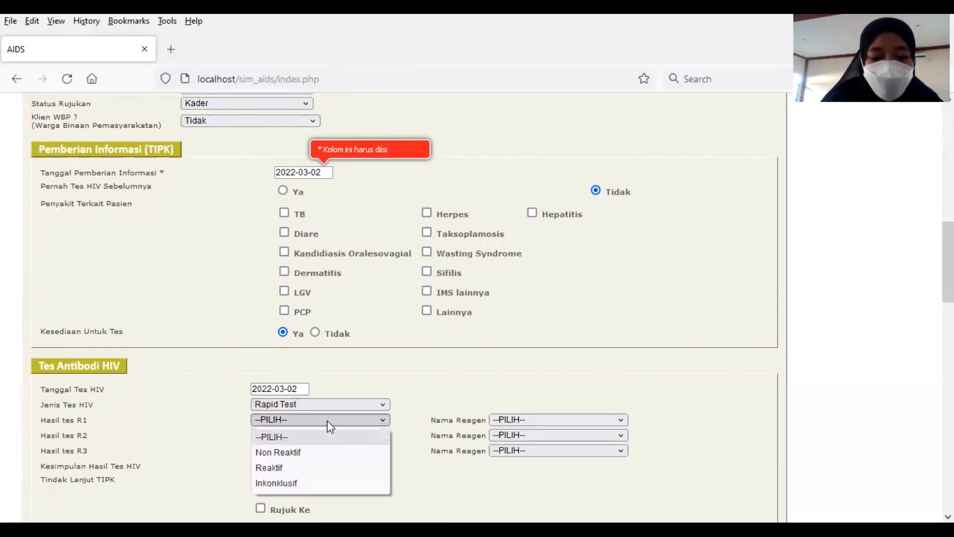
pyautogui.click(336, 452)
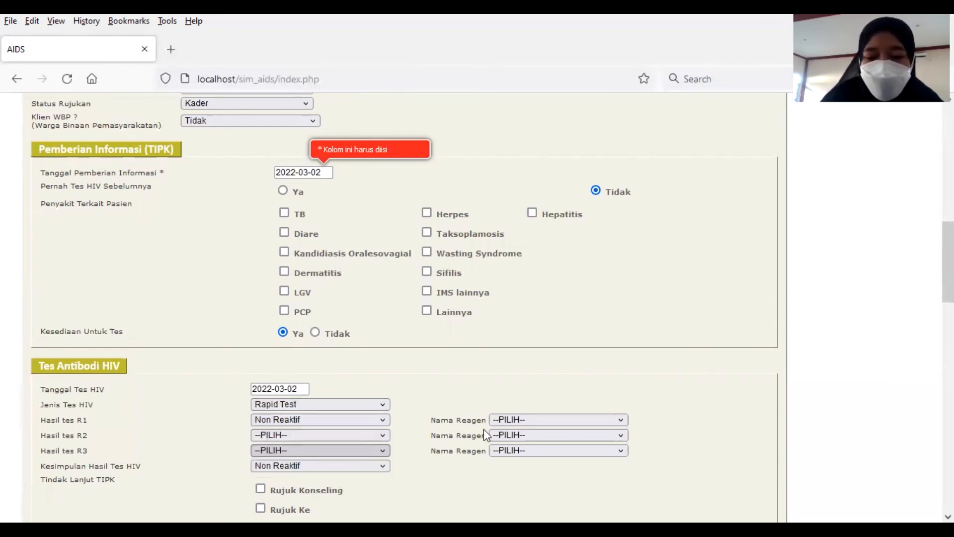
pyautogui.click(511, 420)
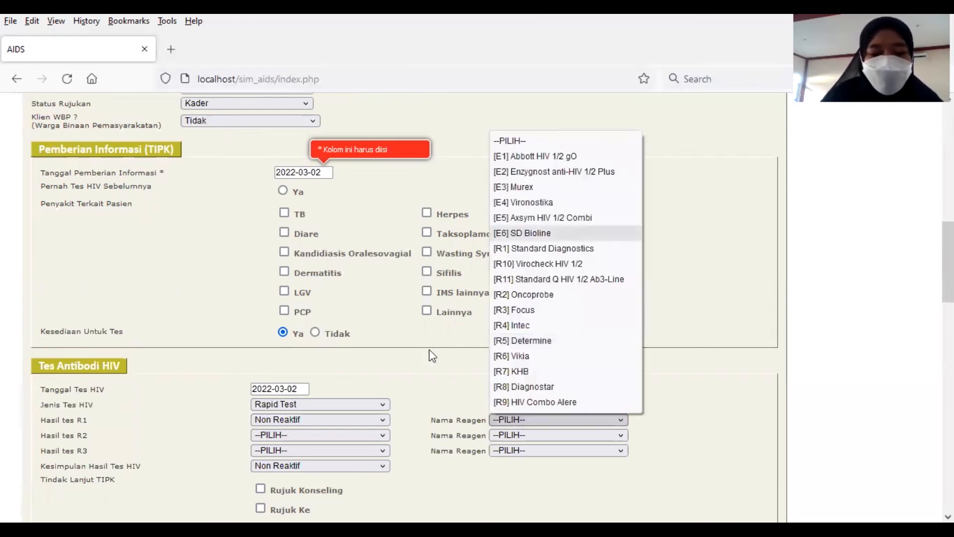
pyautogui.click(522, 233)
pyautogui.scroll(-3, 429, 351)
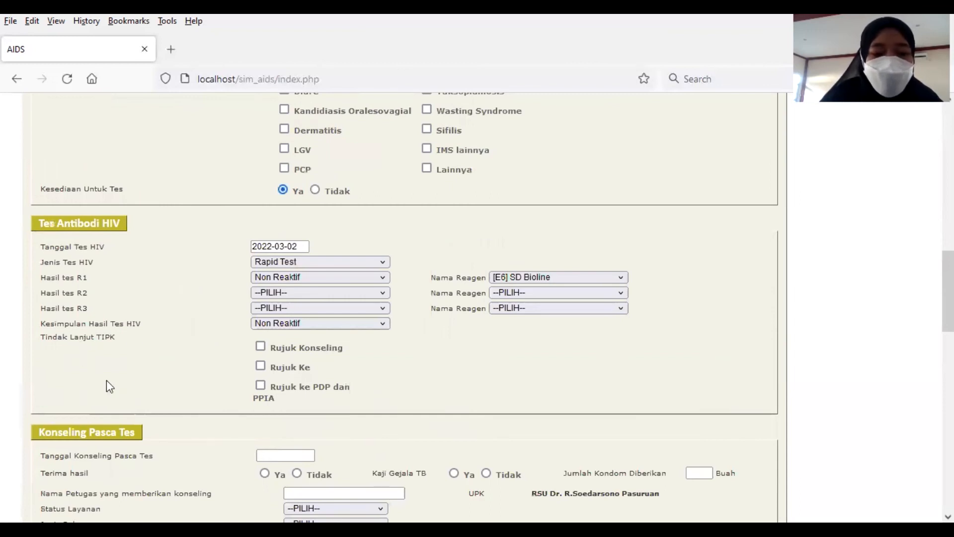
pyautogui.click(260, 349)
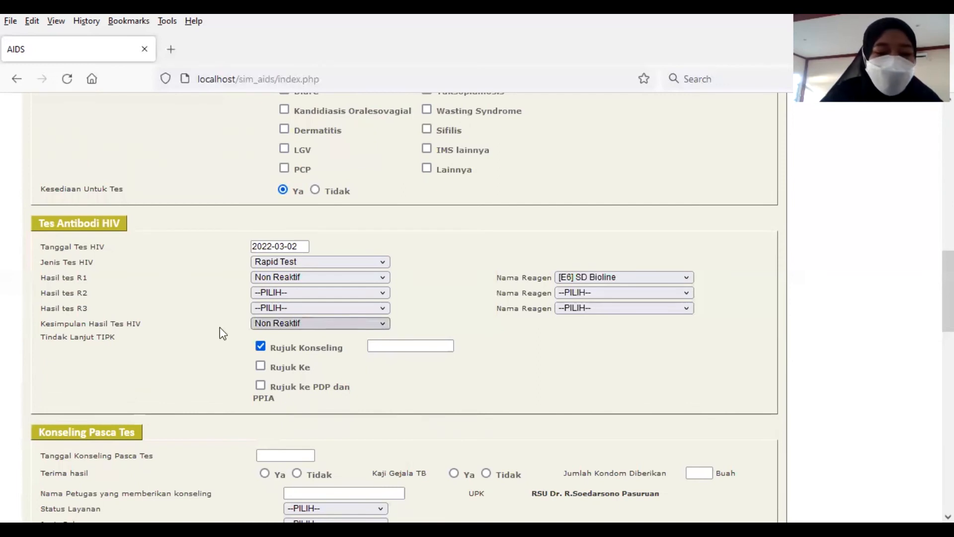
pyautogui.scroll(-3, 234, 323)
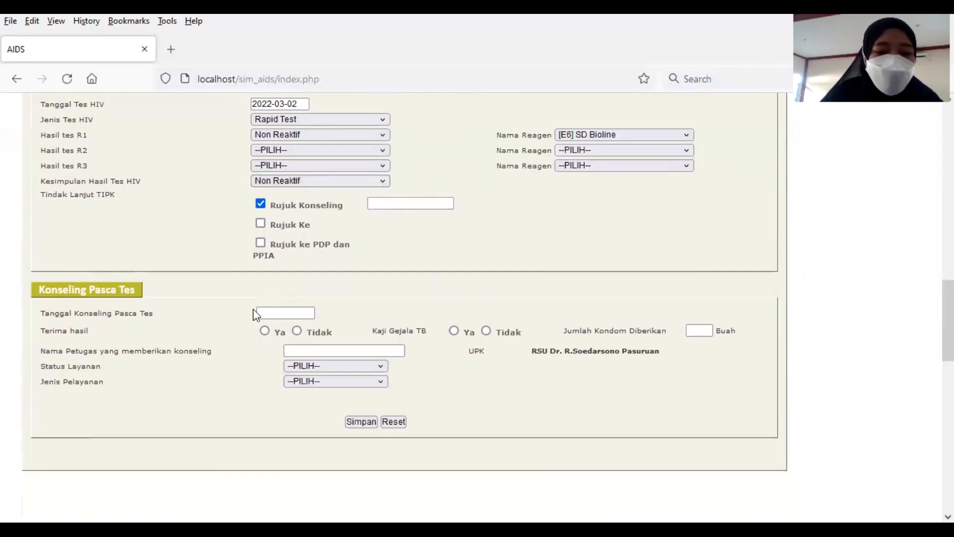
# Step: Set the post-test counselling date to 2022-03-02, mark TB symptoms assessed, and enter the counsellor's name
pyautogui.click(293, 314)
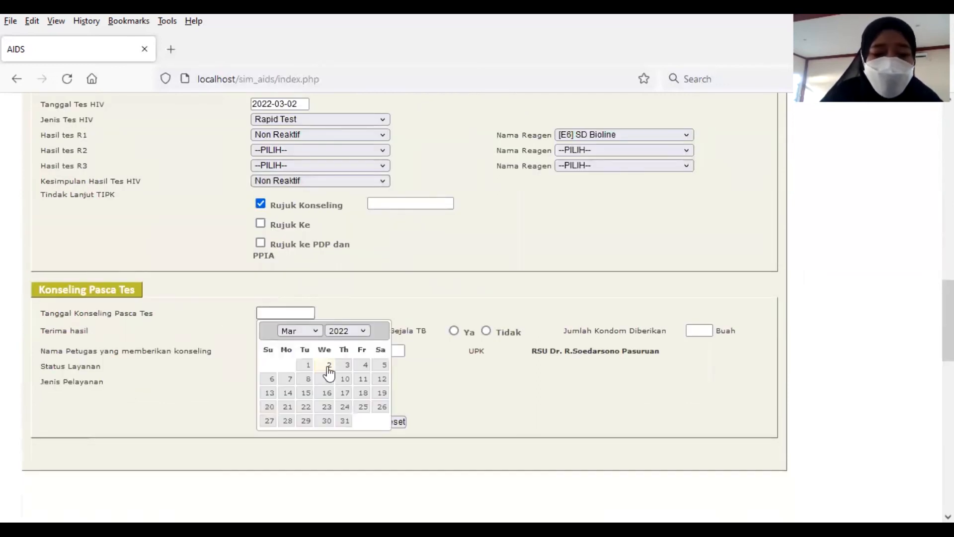
pyautogui.click(331, 365)
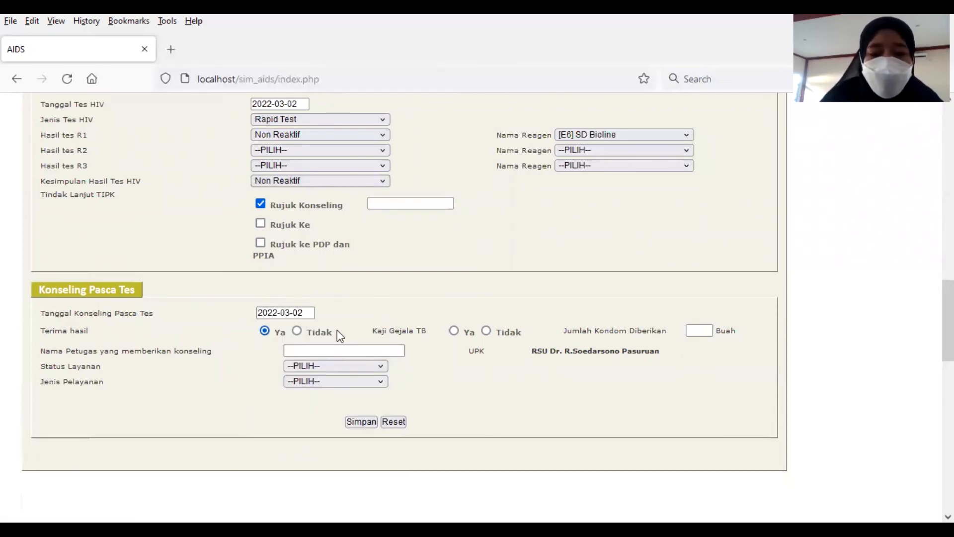
pyautogui.click(453, 332)
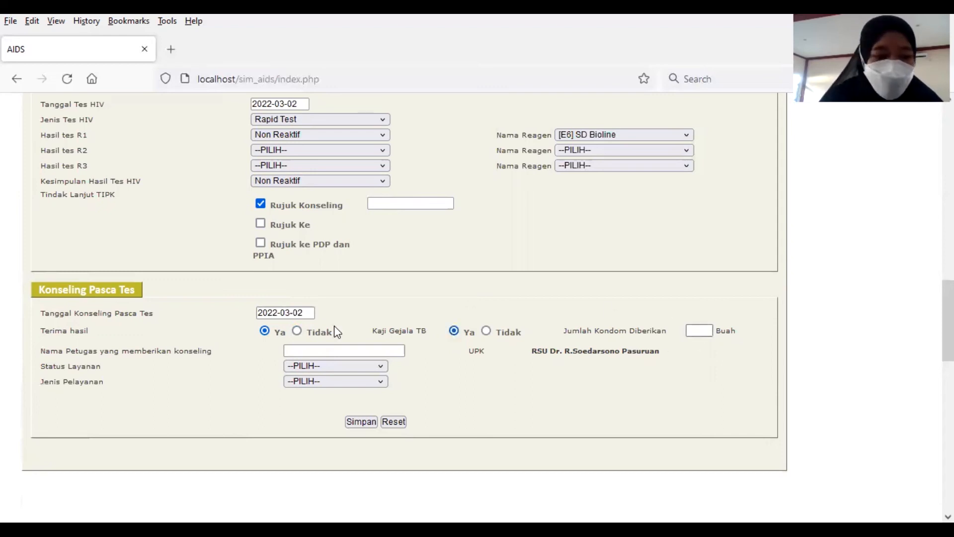
pyautogui.click(317, 350)
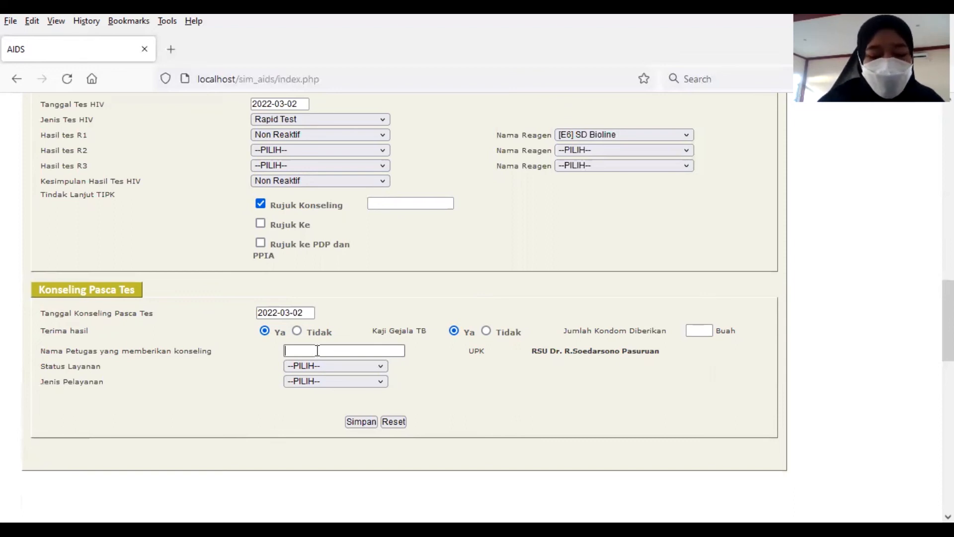
pyautogui.write('QONITA')
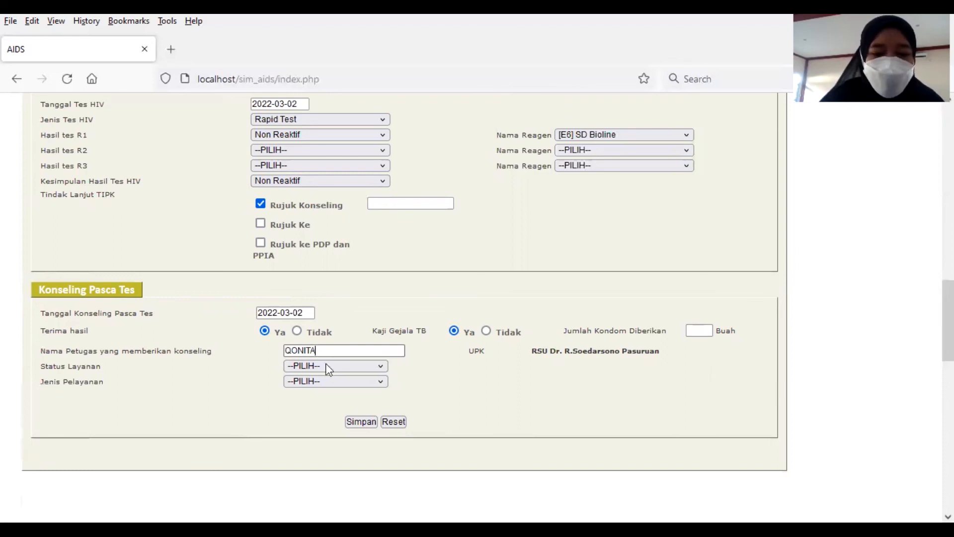
# Step: Set Status Layanan to Rumah Sakit and Jenis Pelayanan to Klinik Menetap
pyautogui.click(328, 369)
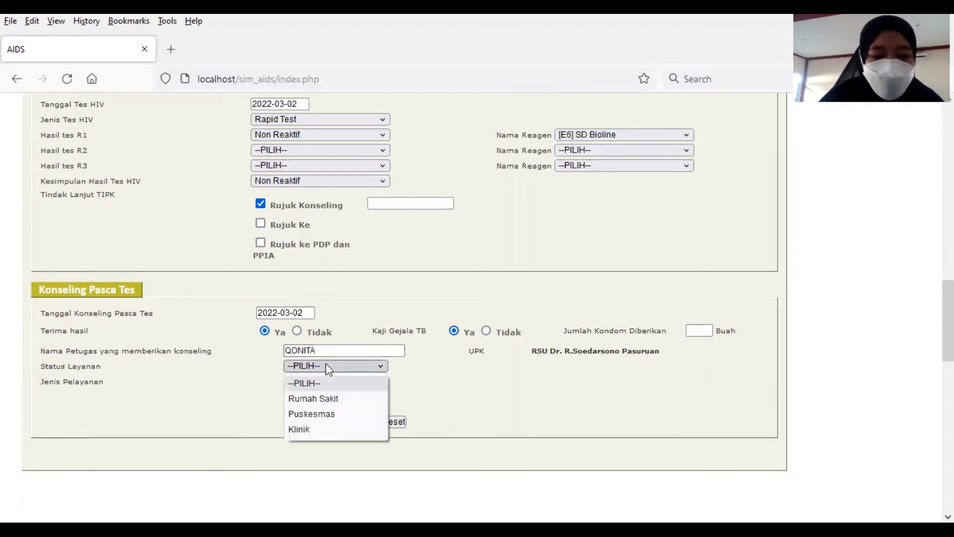
pyautogui.click(347, 404)
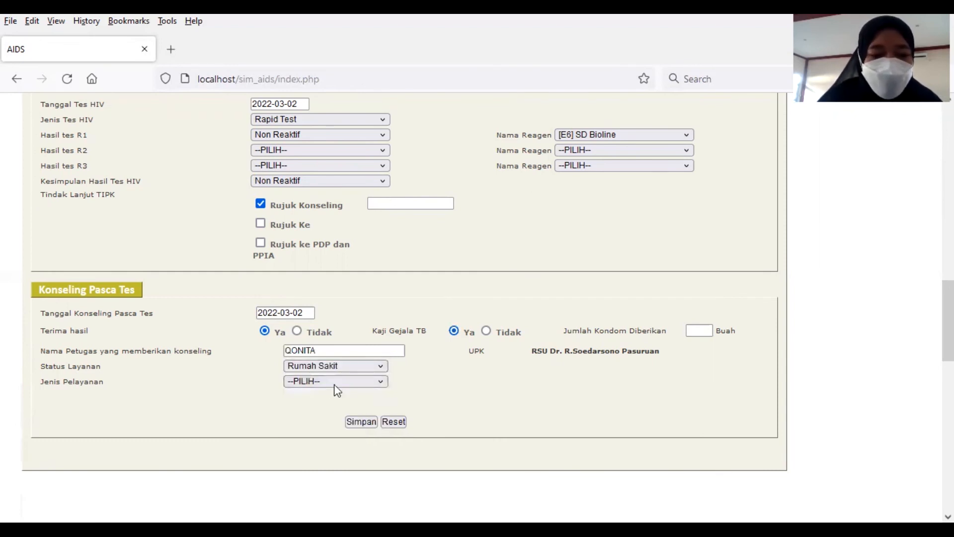
pyautogui.click(334, 383)
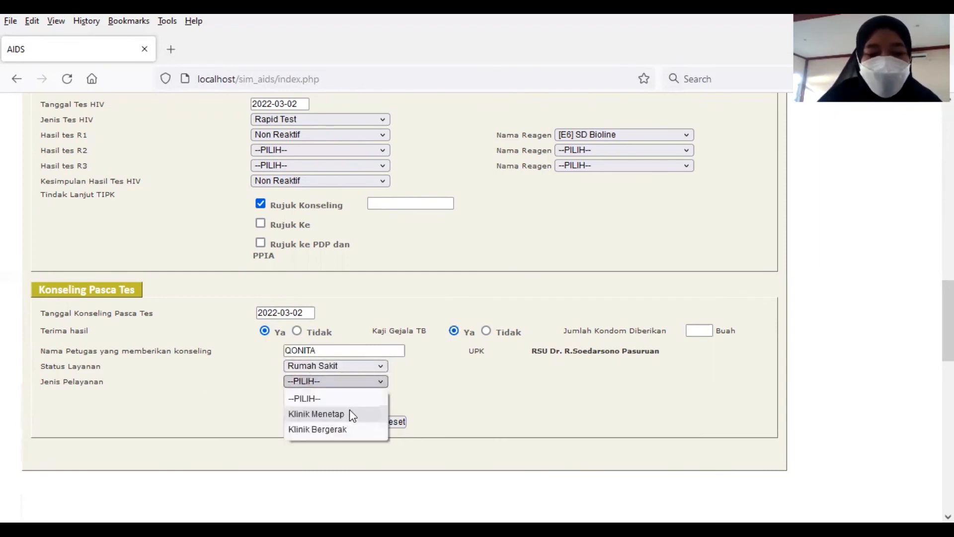
pyautogui.click(350, 410)
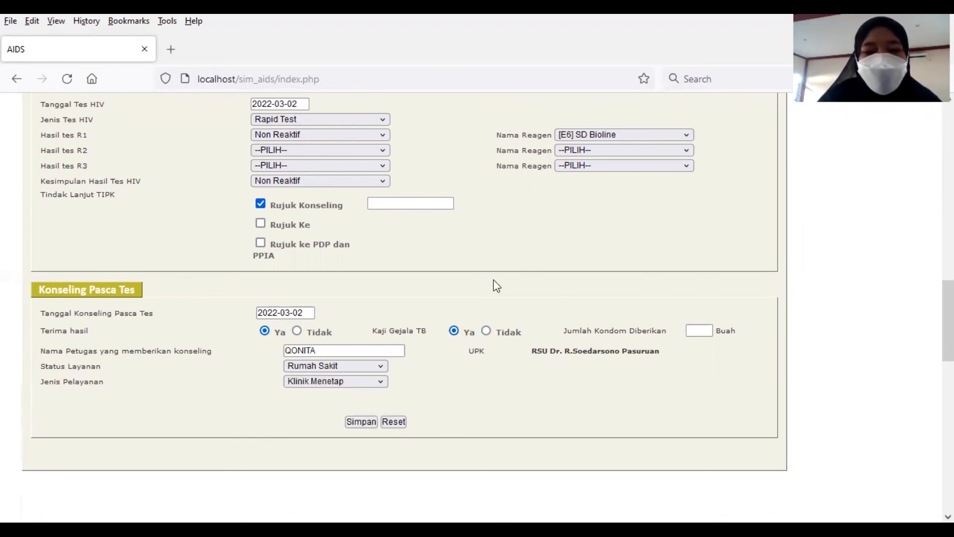
pyautogui.scroll(3, 344, 207)
# Step: Review the completed TIPK form from top to bottom and save it with Simpan
pyautogui.scroll(5, 364, 199)
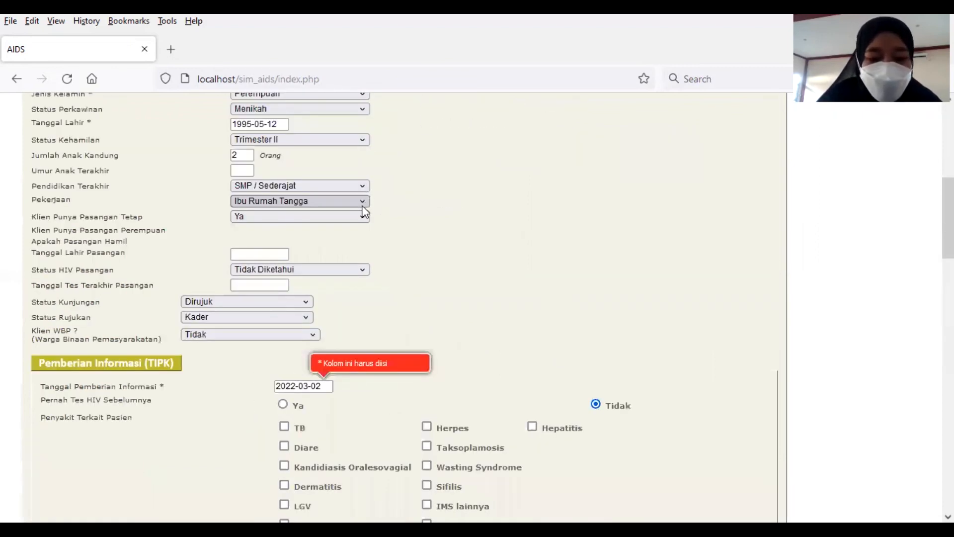
pyautogui.scroll(5, 347, 189)
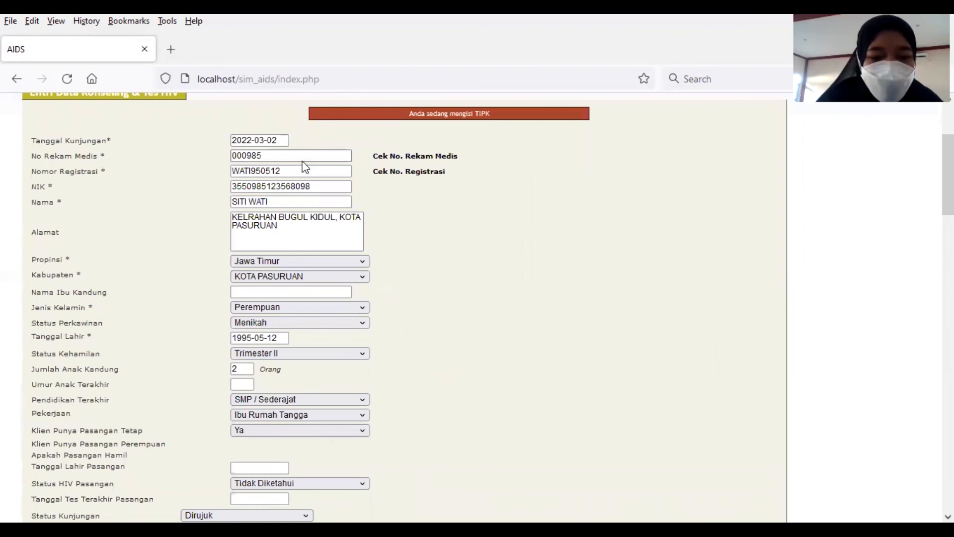
pyautogui.scroll(-3, 302, 162)
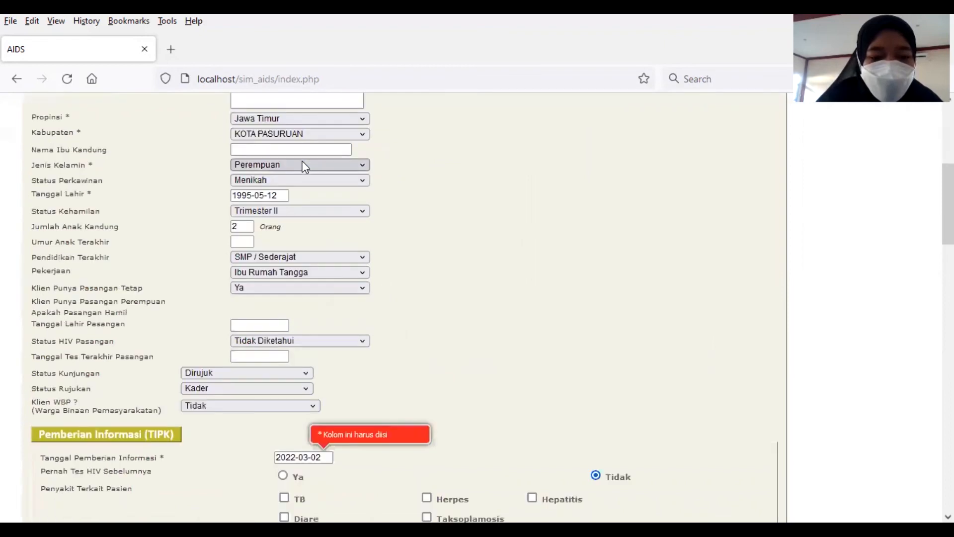
pyautogui.click(323, 457)
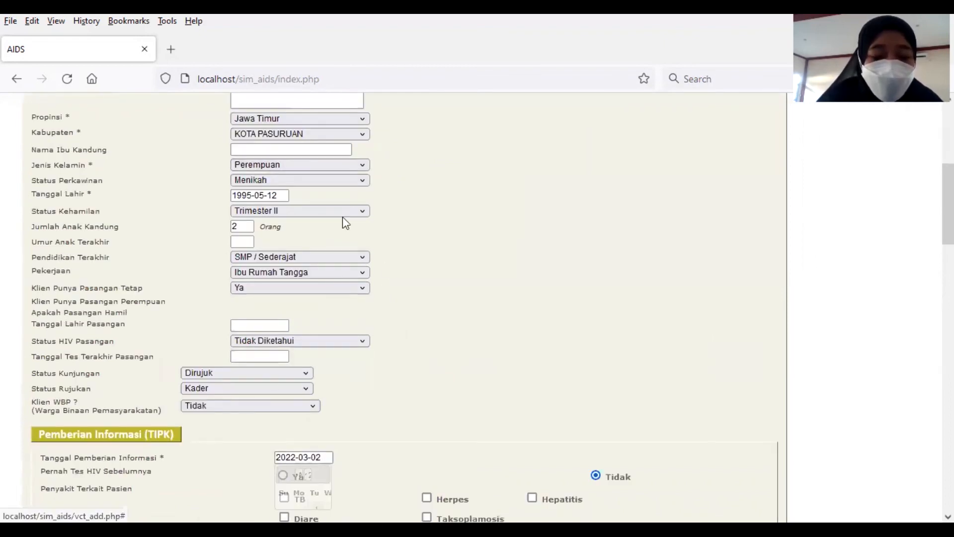
pyautogui.scroll(3, 303, 207)
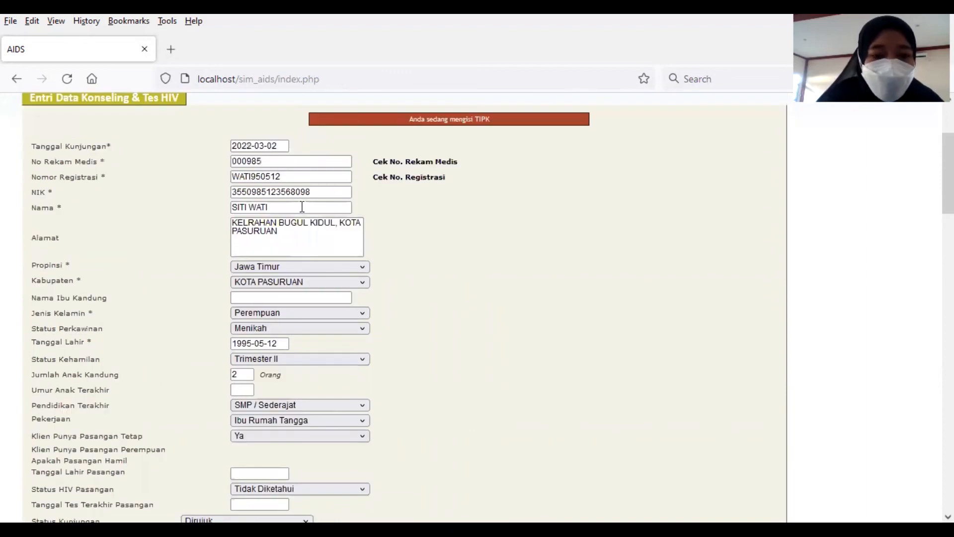
pyautogui.scroll(-4, 303, 213)
pyautogui.scroll(-5, 324, 257)
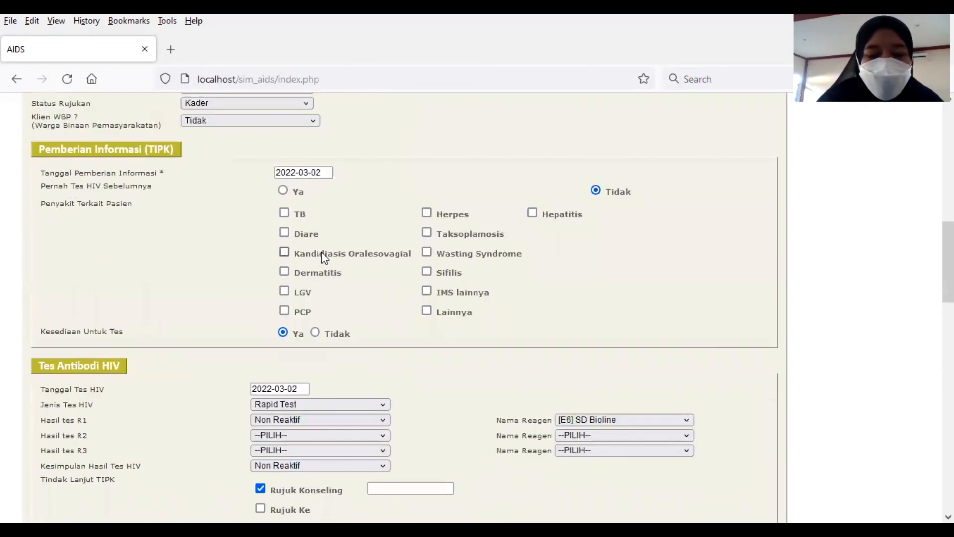
pyautogui.scroll(-6, 321, 251)
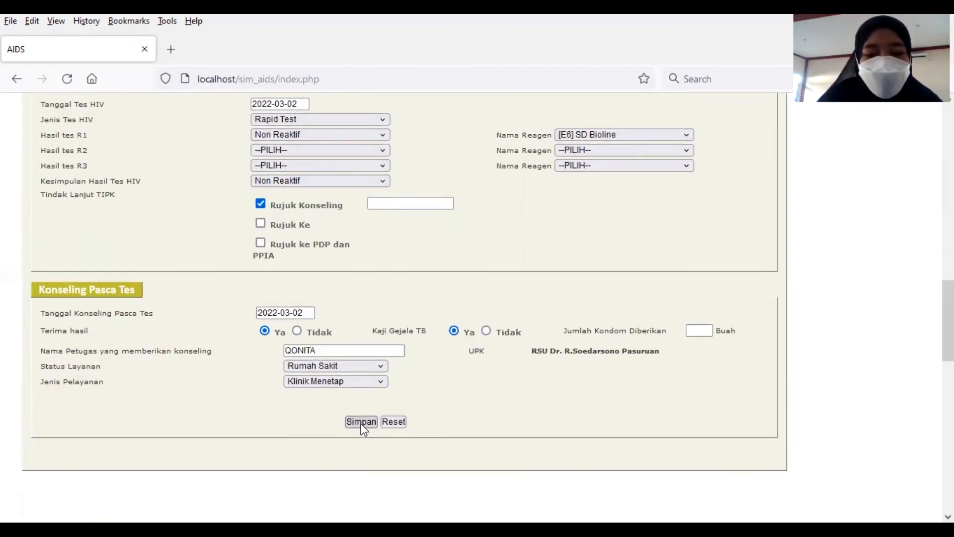
pyautogui.click(362, 424)
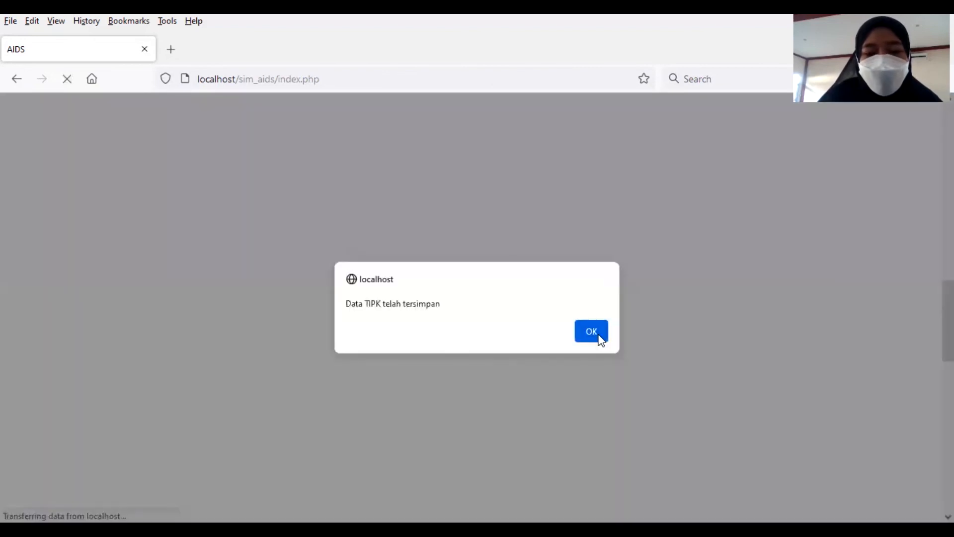
# Step: Dismiss the 'Data TIPK telah tersimpan' confirmation with OK
pyautogui.click(600, 339)
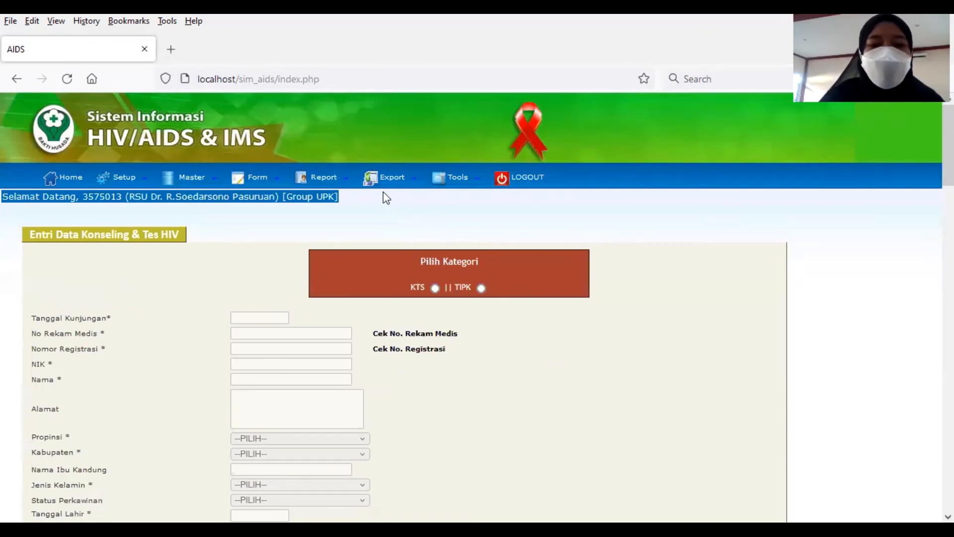
# Step: Load the Data Individu TIPK export list for Maret 2022
pyautogui.moveTo(392, 180)
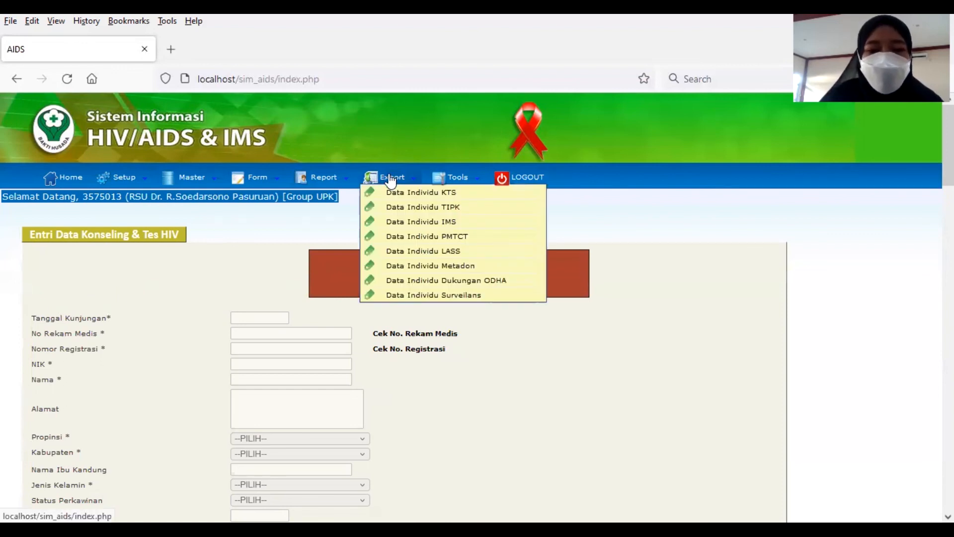
pyautogui.click(417, 213)
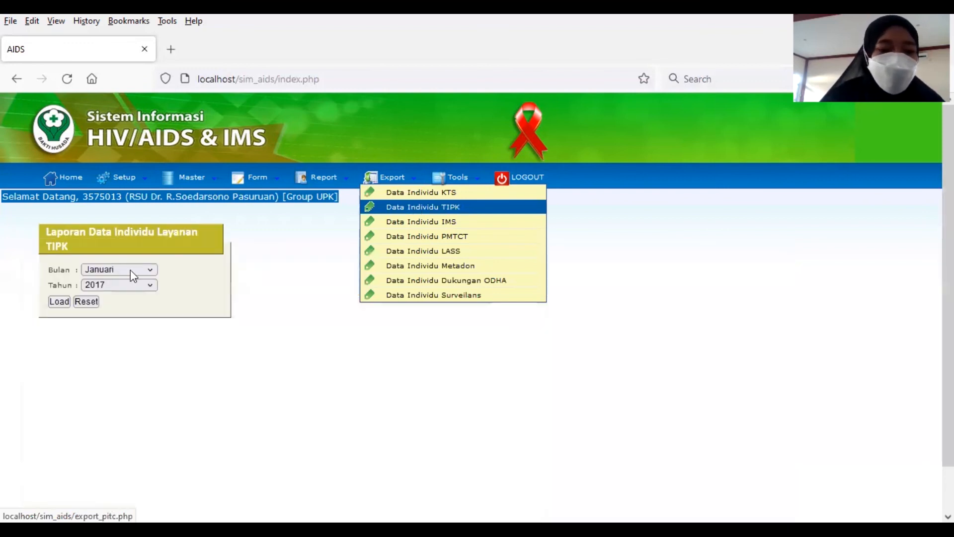
pyautogui.click(134, 275)
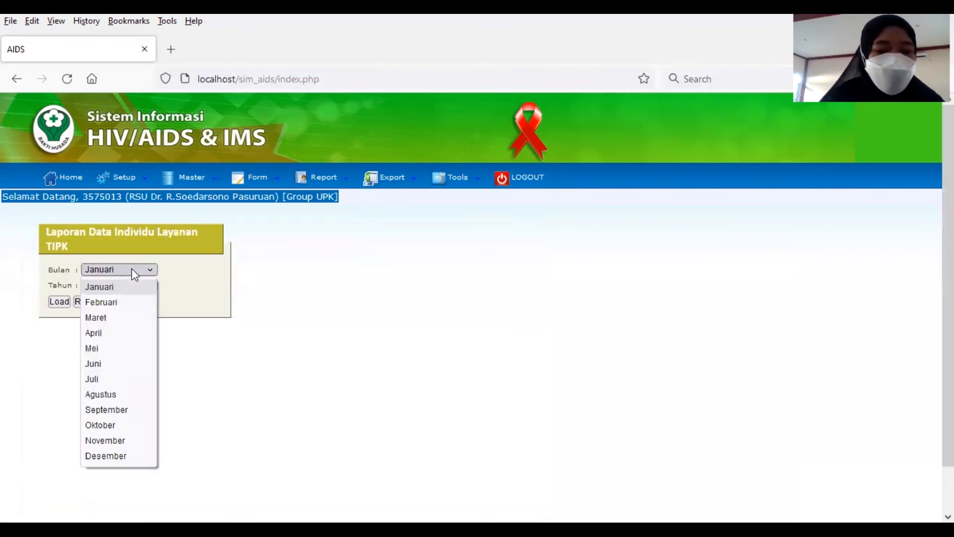
pyautogui.click(114, 319)
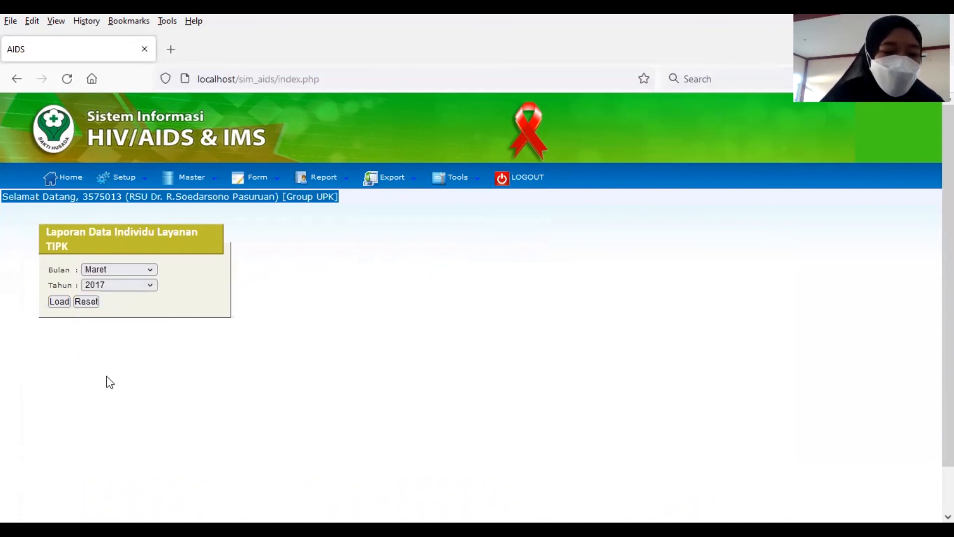
pyautogui.click(116, 287)
pyautogui.click(51, 300)
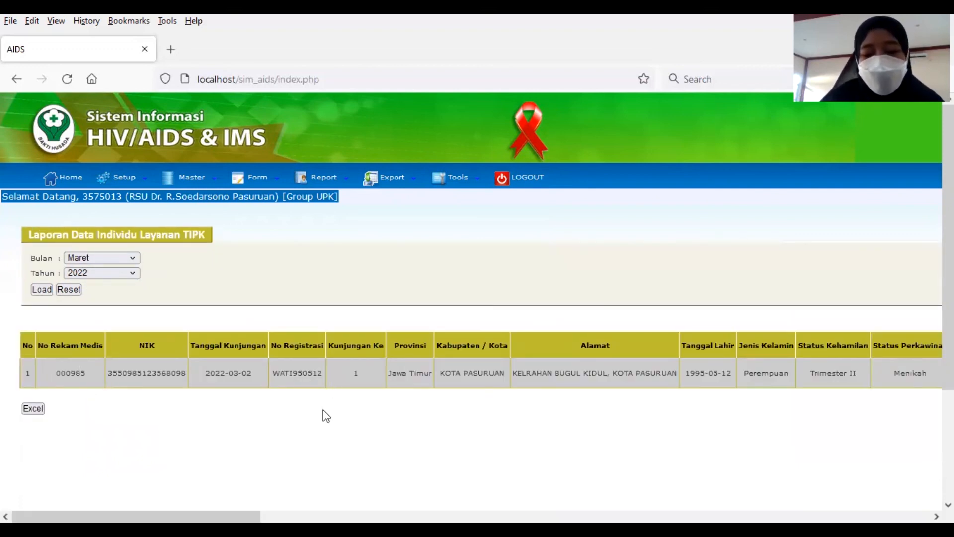
pyautogui.moveTo(136, 516)
pyautogui.mouseDown()
pyautogui.moveTo(806, 516)
pyautogui.moveTo(136, 517)
pyautogui.mouseUp()
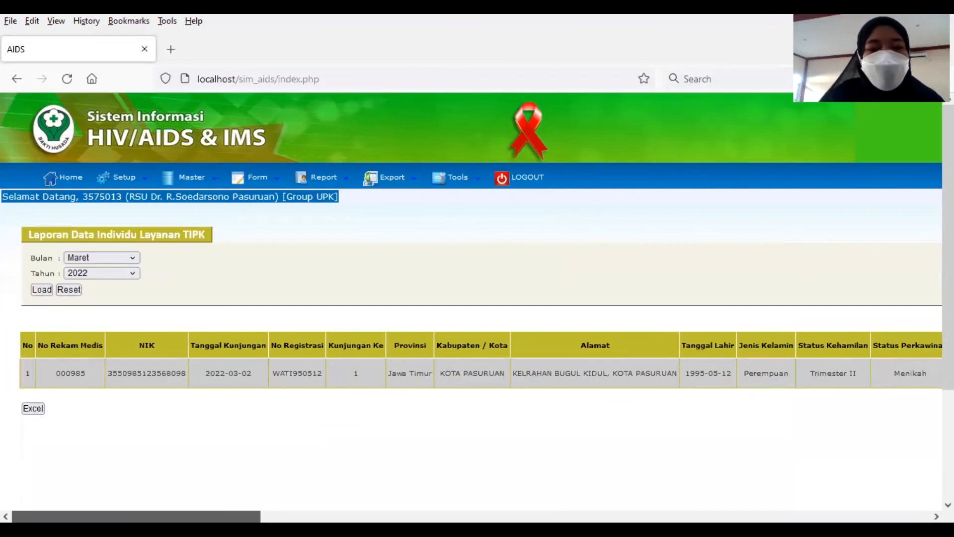
# Step: Load the KT Edit report for Maret 2022 and scroll through its tables
pyautogui.click(322, 181)
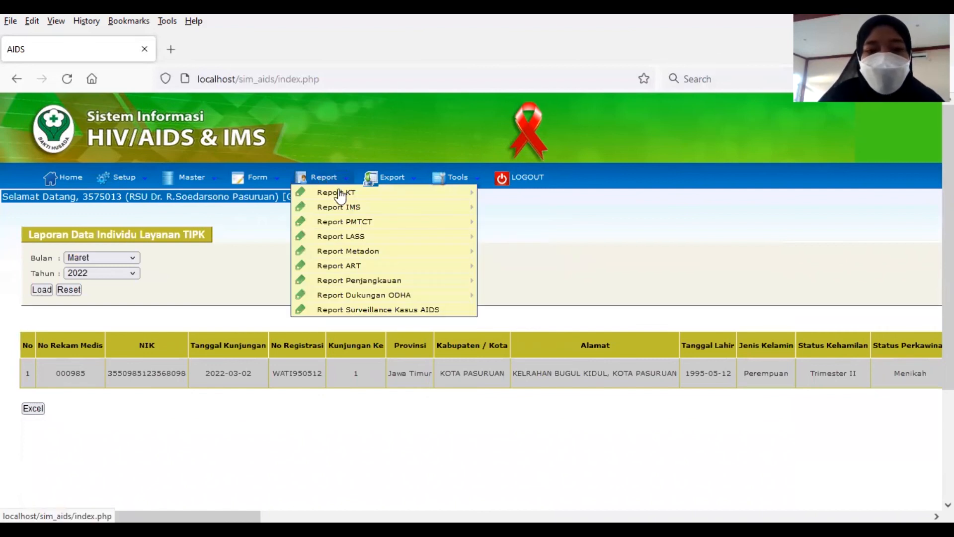
pyautogui.moveTo(360, 195)
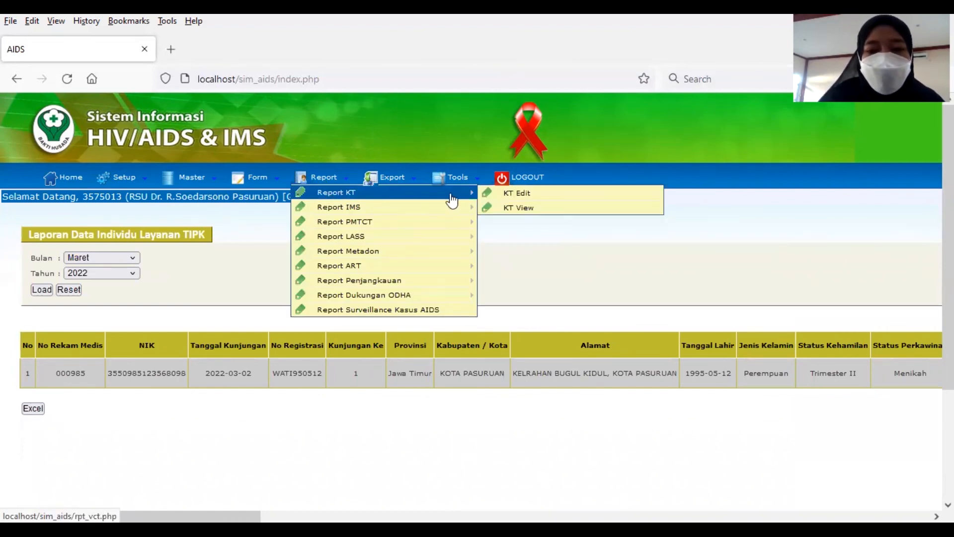
pyautogui.click(511, 194)
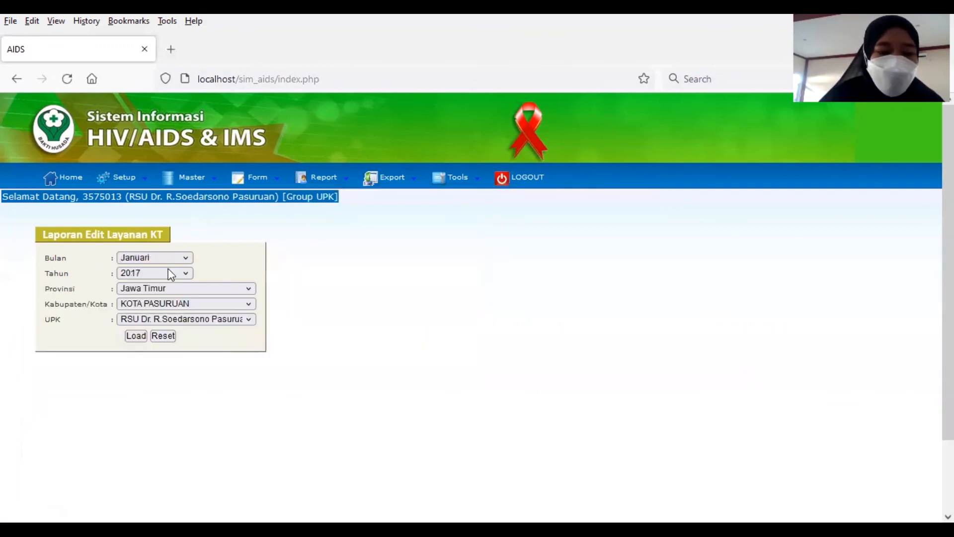
pyautogui.click(169, 258)
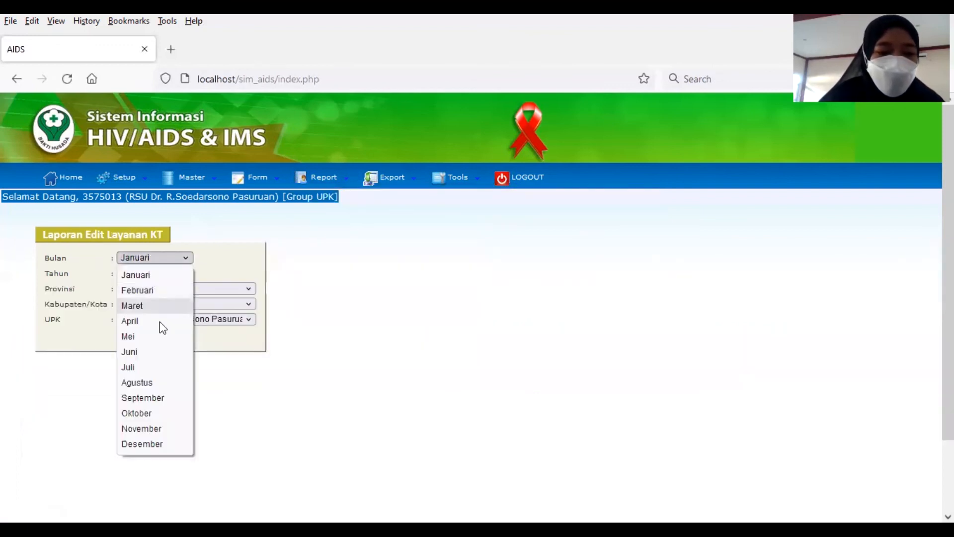
pyautogui.press('Return')
pyautogui.click(135, 338)
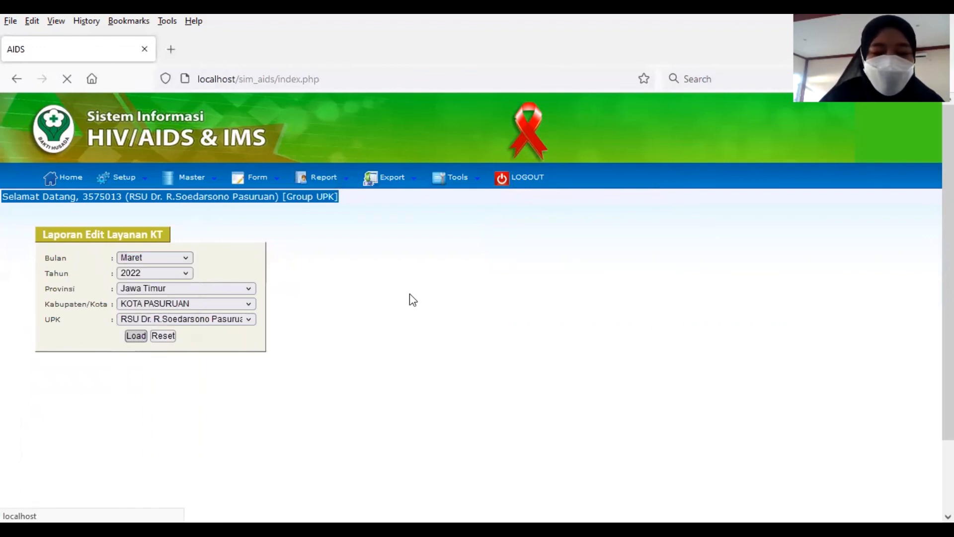
pyautogui.scroll(-6, 416, 290)
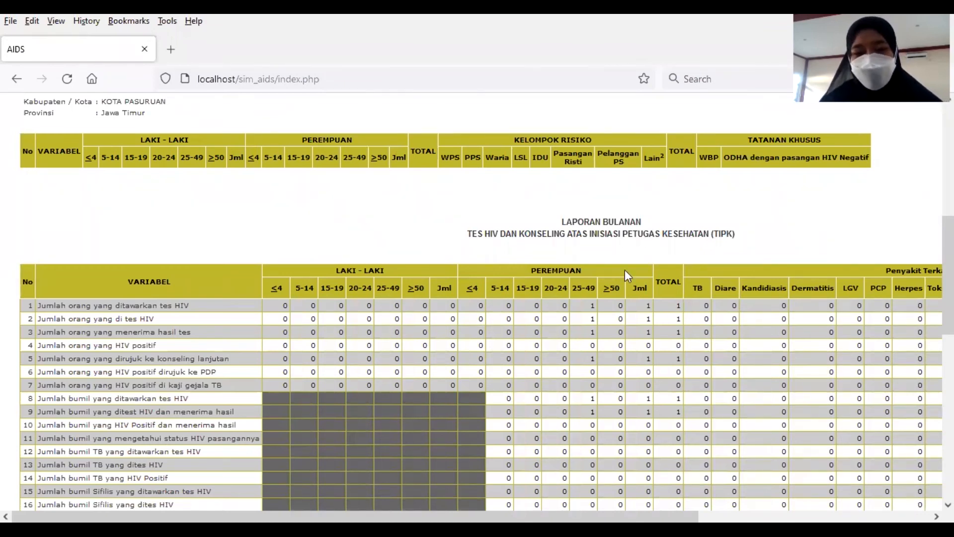
pyautogui.scroll(4, 408, 252)
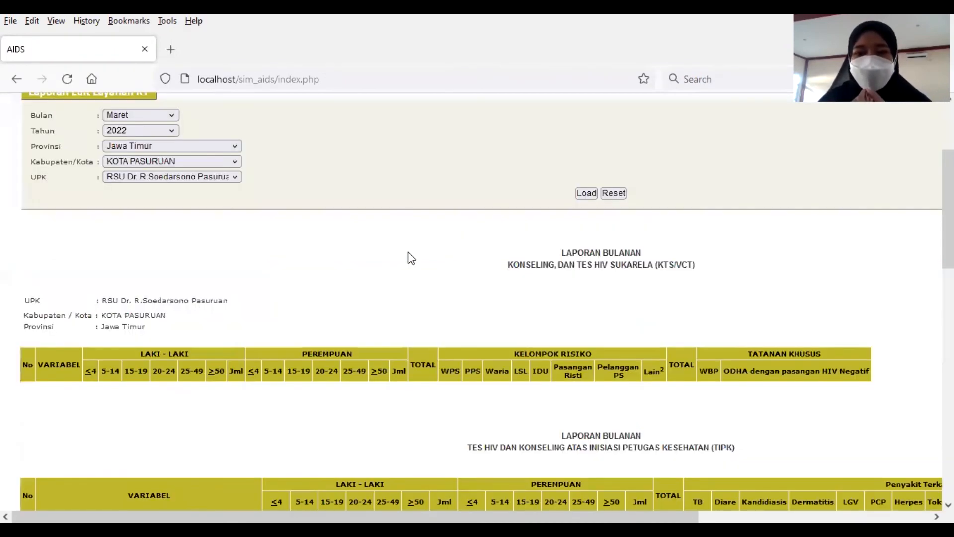